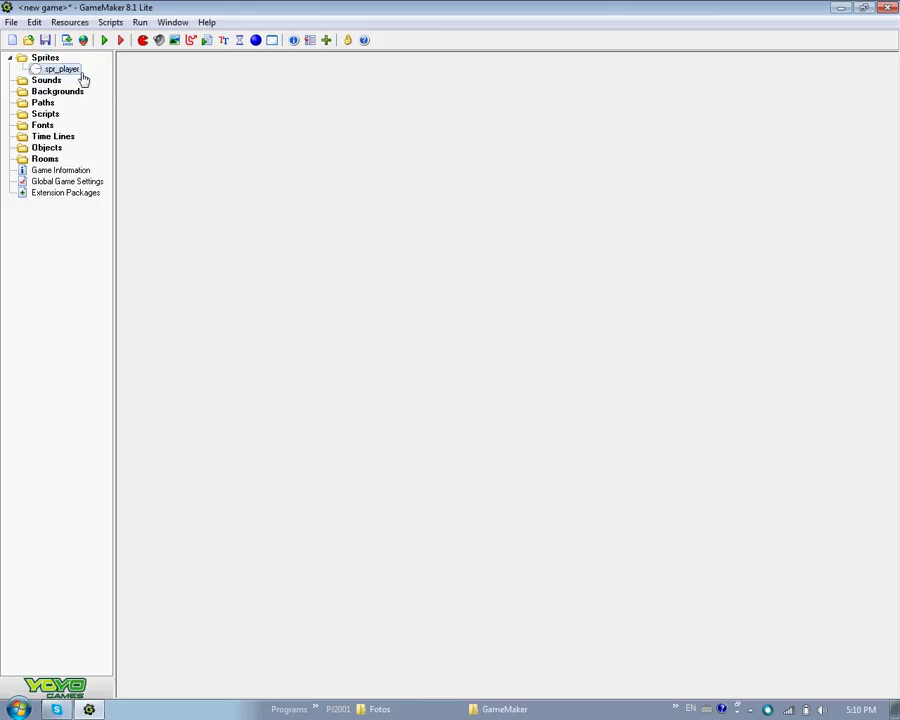
# Open spr_player's Sprite Properties to review the 32x32 circle sprite.
pyautogui.doubleClick(76, 72)
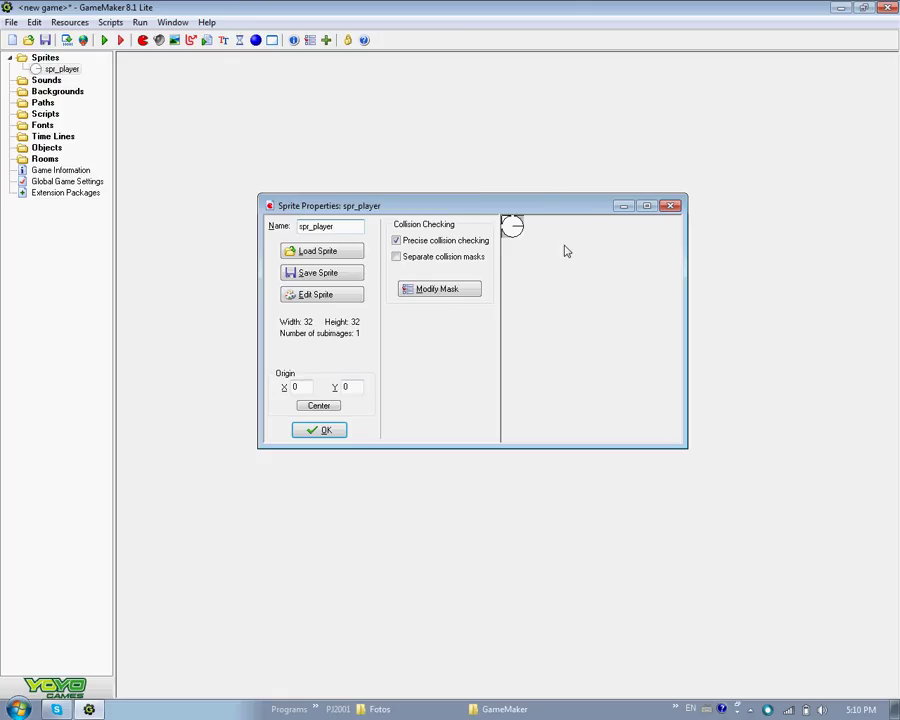
# Rename the new object from object3 to obj_player and assign it the spr_player sprite.
pyautogui.doubleClick(345, 227)
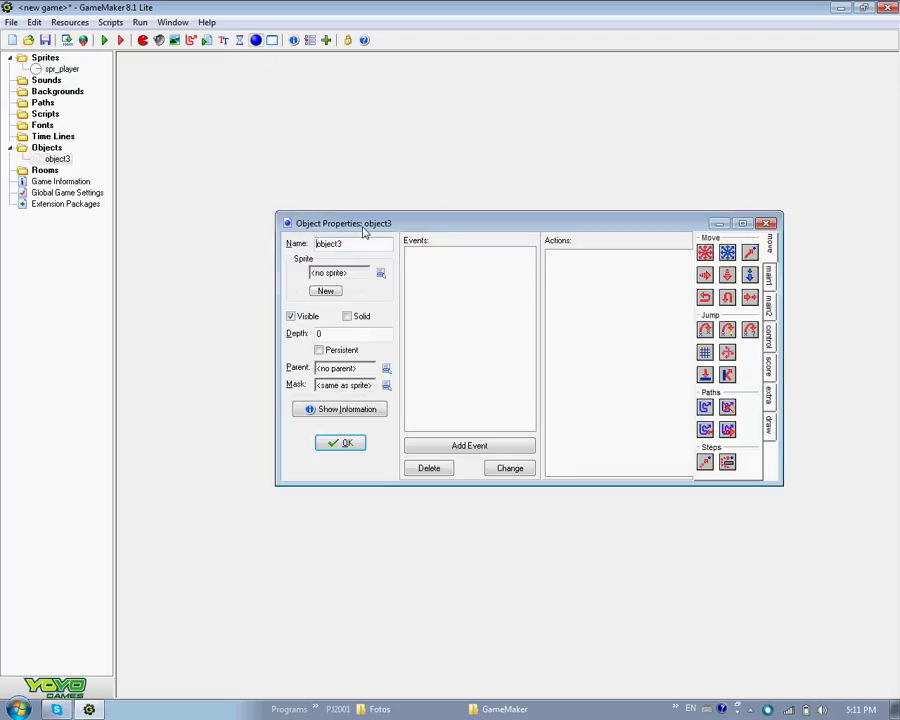
pyautogui.moveTo(418, 226); pyautogui.dragTo(376, 226)
pyautogui.doubleClick(296, 244)
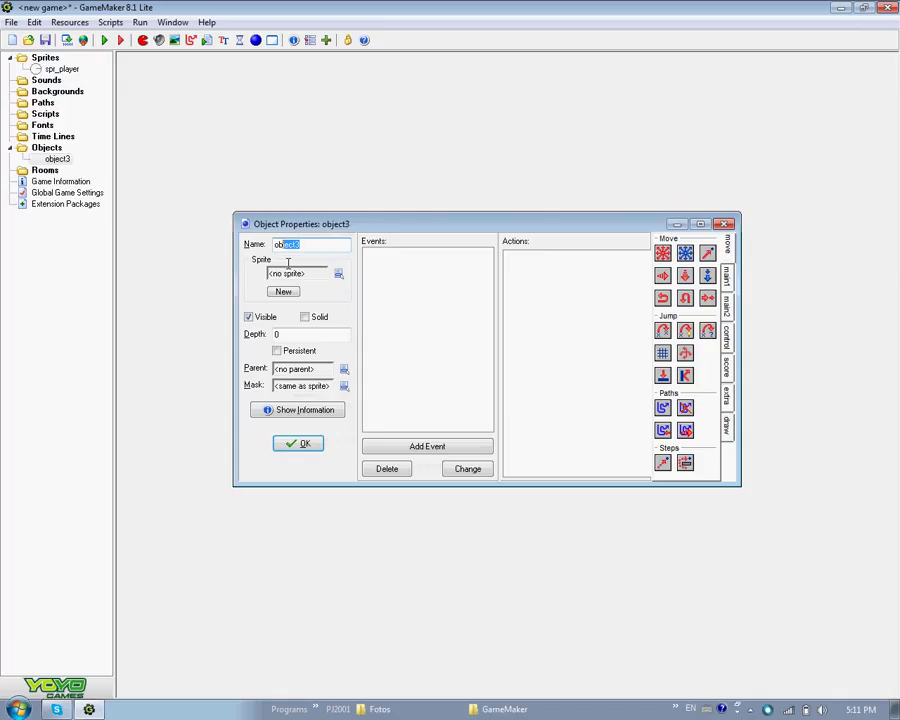
pyautogui.press('BackSpace')
pyautogui.write('obj_')
pyautogui.write('player')
pyautogui.click(338, 274)
pyautogui.click(368, 302)
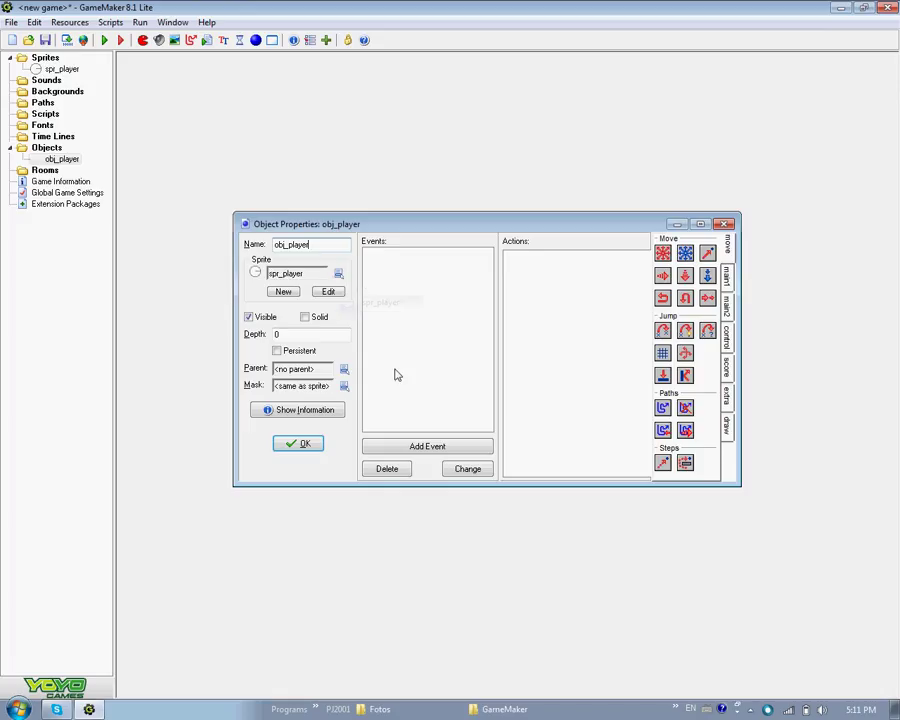
# Add a Step event to obj_player with Execute Code 'image_angle = direction'.
pyautogui.click(432, 446)
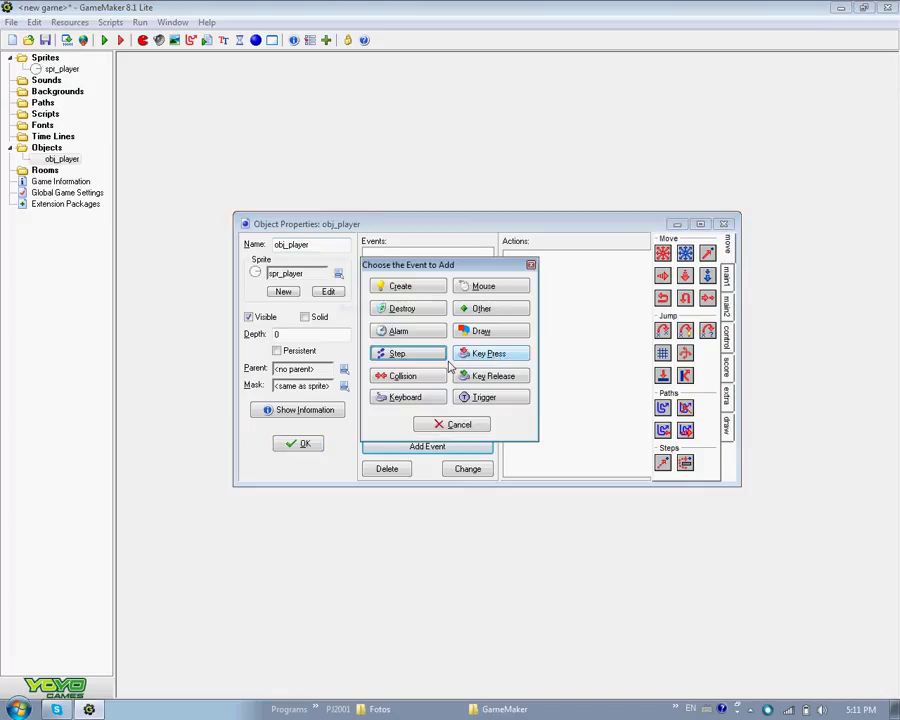
pyautogui.click(424, 358)
pyautogui.click(455, 359)
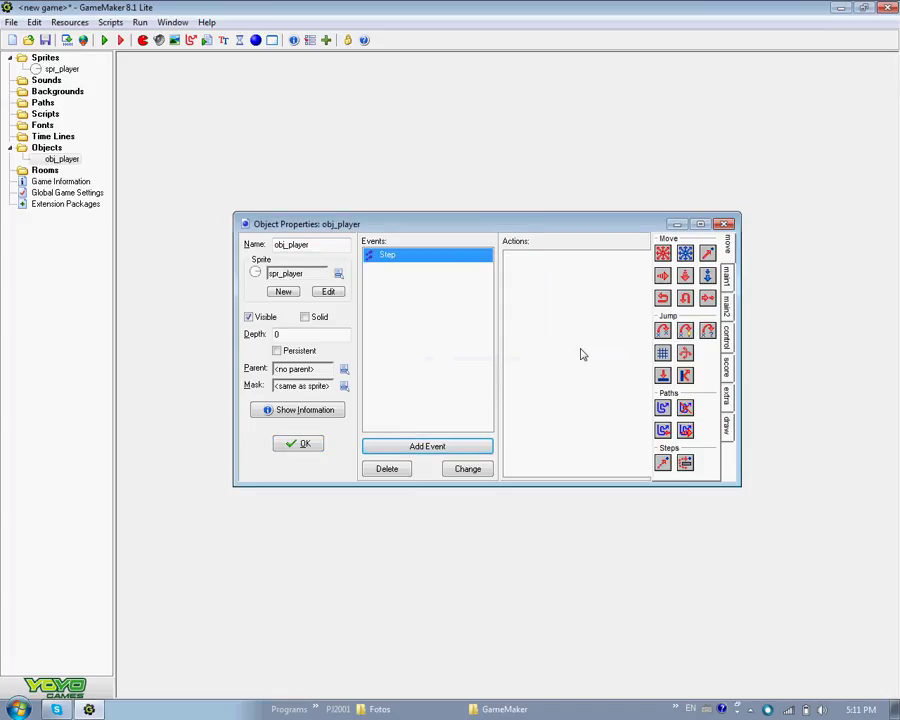
pyautogui.click(729, 340)
pyautogui.moveTo(662, 385); pyautogui.dragTo(597, 364)
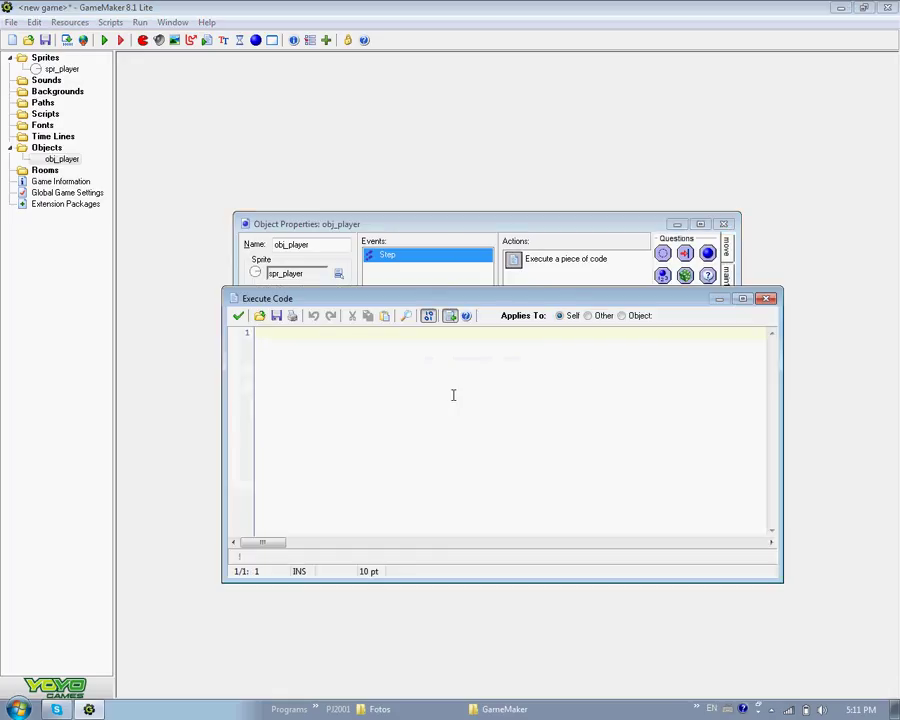
pyautogui.write('im')
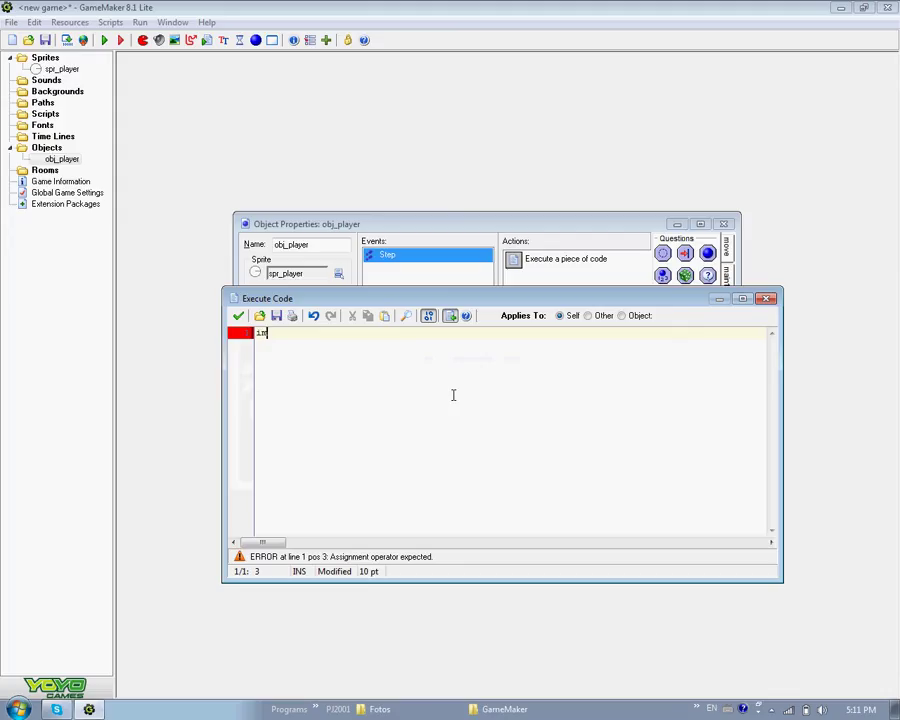
pyautogui.write('age_angl')
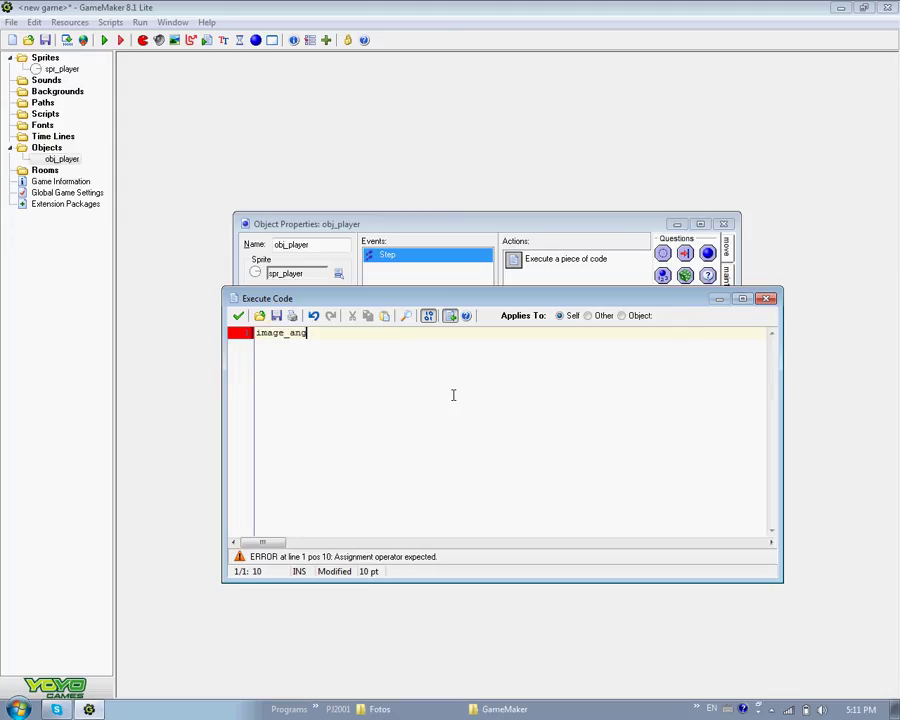
pyautogui.write('e')
pyautogui.write(' = ')
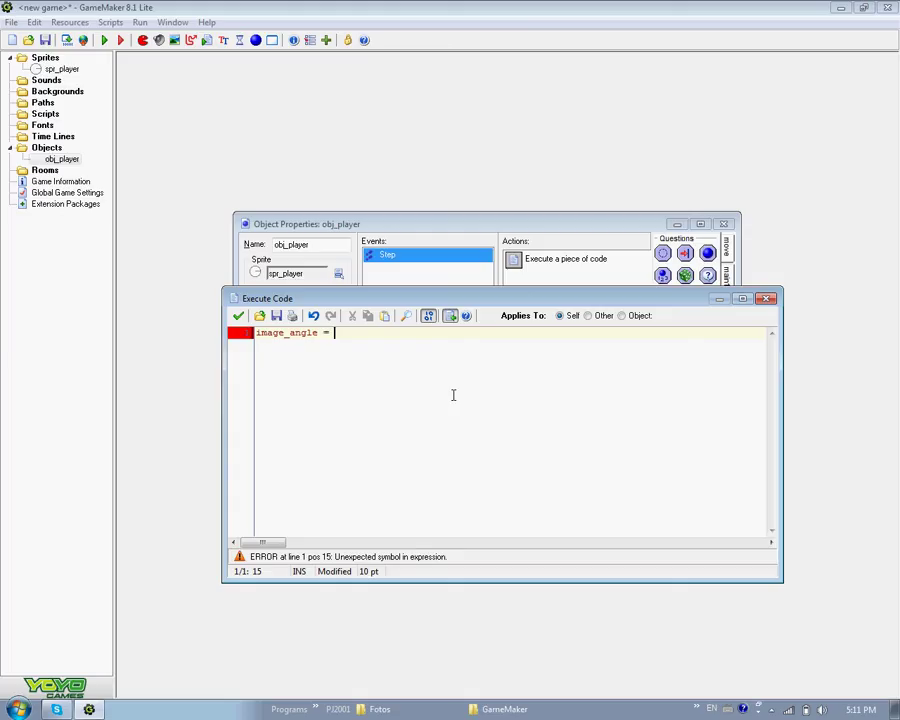
pyautogui.write('firect')
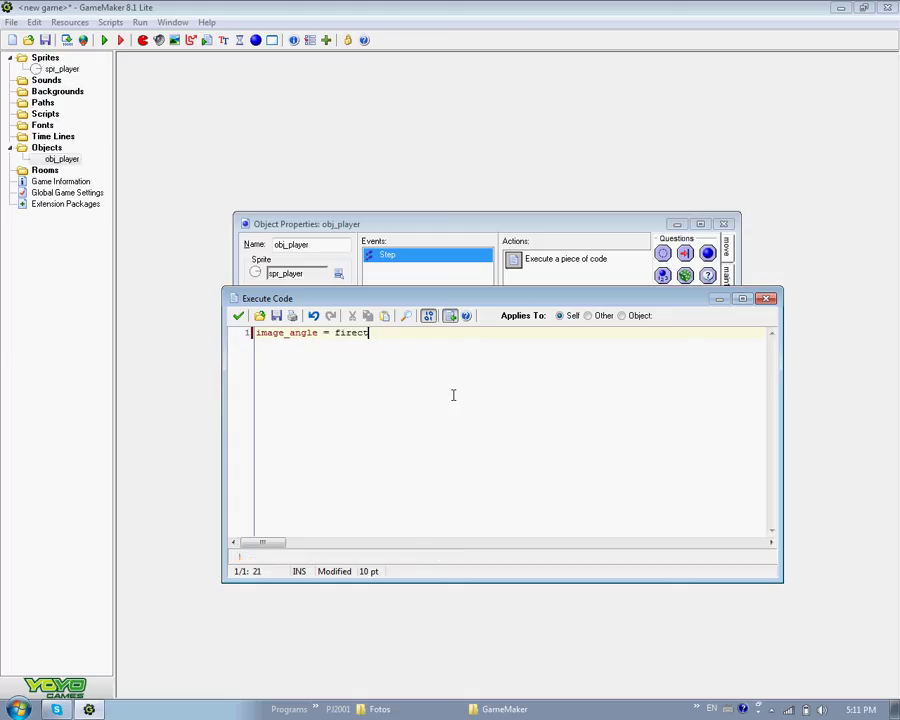
pyautogui.press('BackSpace')
pyautogui.press('BackSpace')
pyautogui.press('BackSpace')
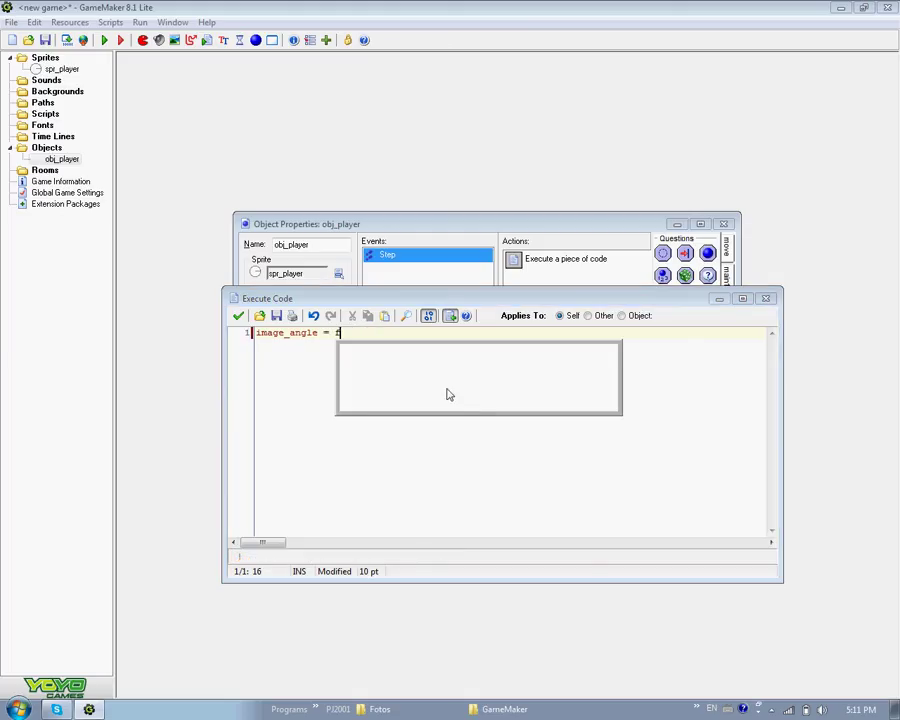
pyautogui.press('BackSpace')
pyautogui.write('dire')
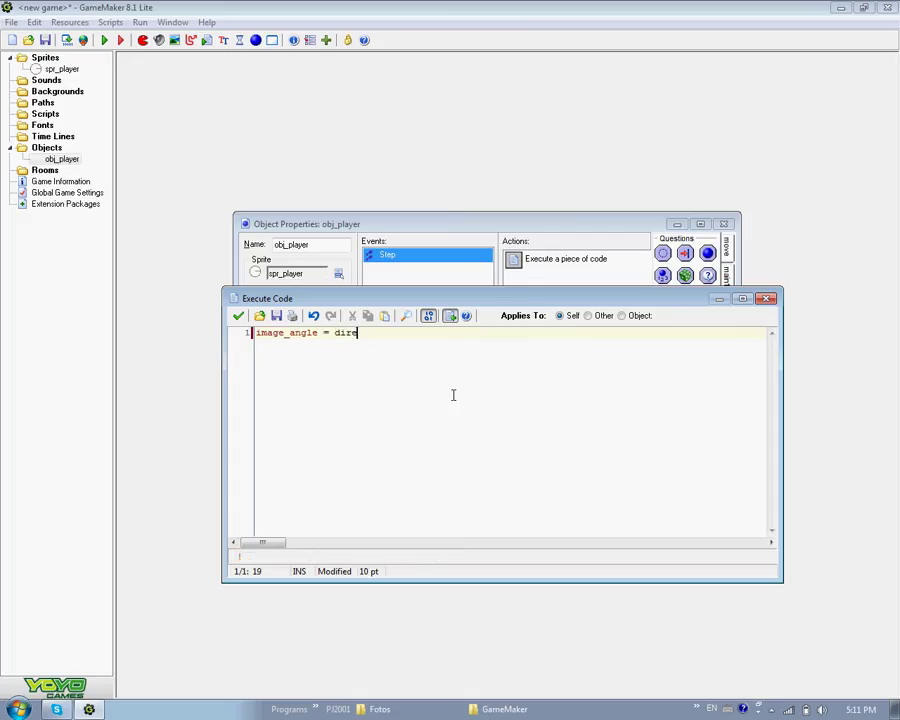
pyautogui.write('ction;')
pyautogui.click(238, 315)
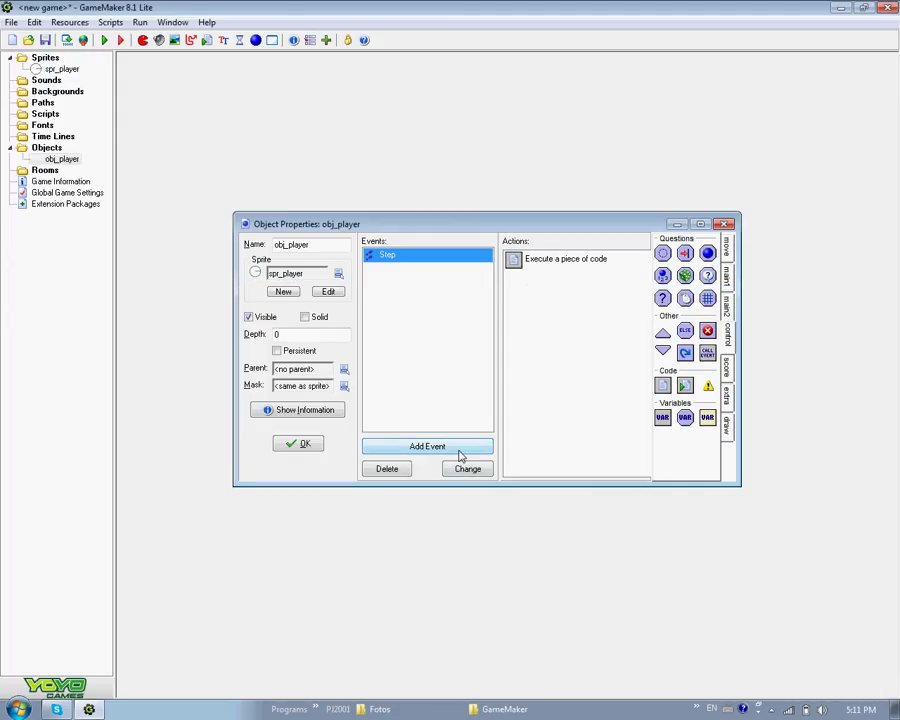
# Add a Key Press <Up> event with Execute Code 'speed = 3'.
pyautogui.click(458, 448)
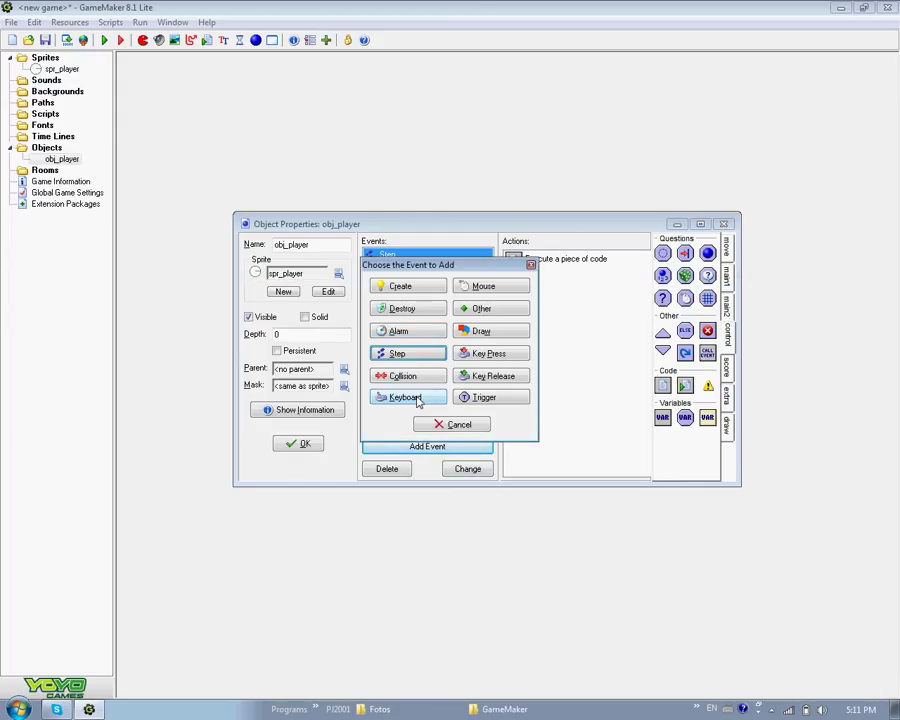
pyautogui.click(480, 357)
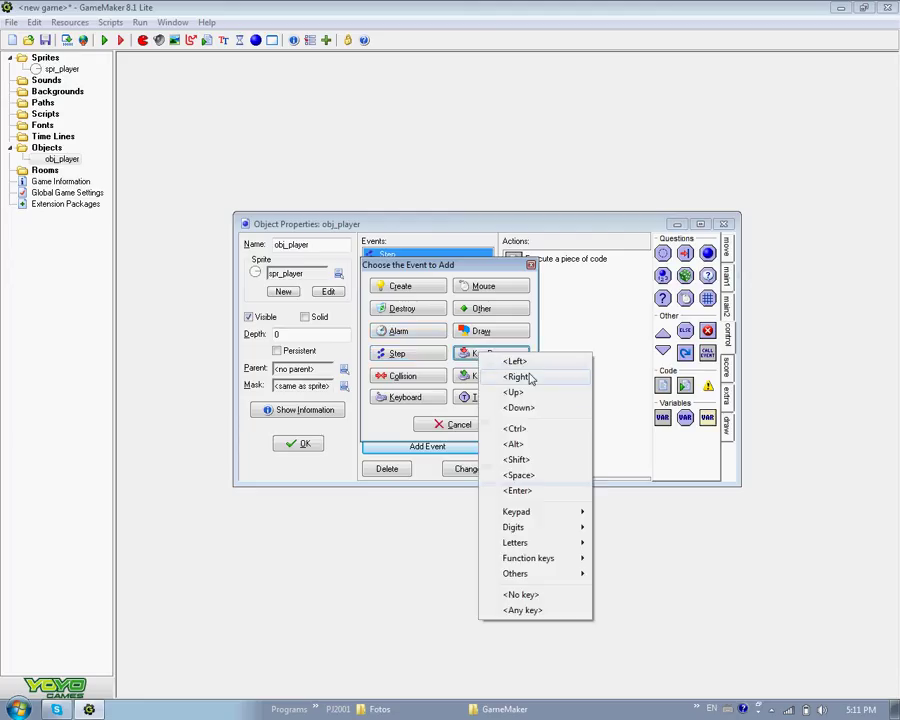
pyautogui.click(516, 392)
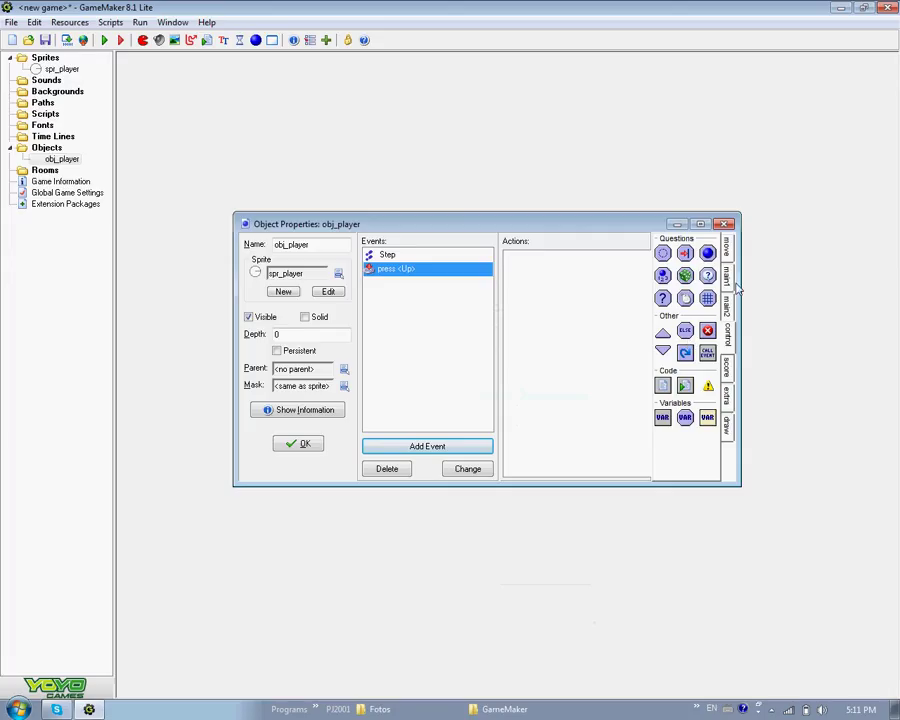
pyautogui.moveTo(665, 389); pyautogui.dragTo(577, 372)
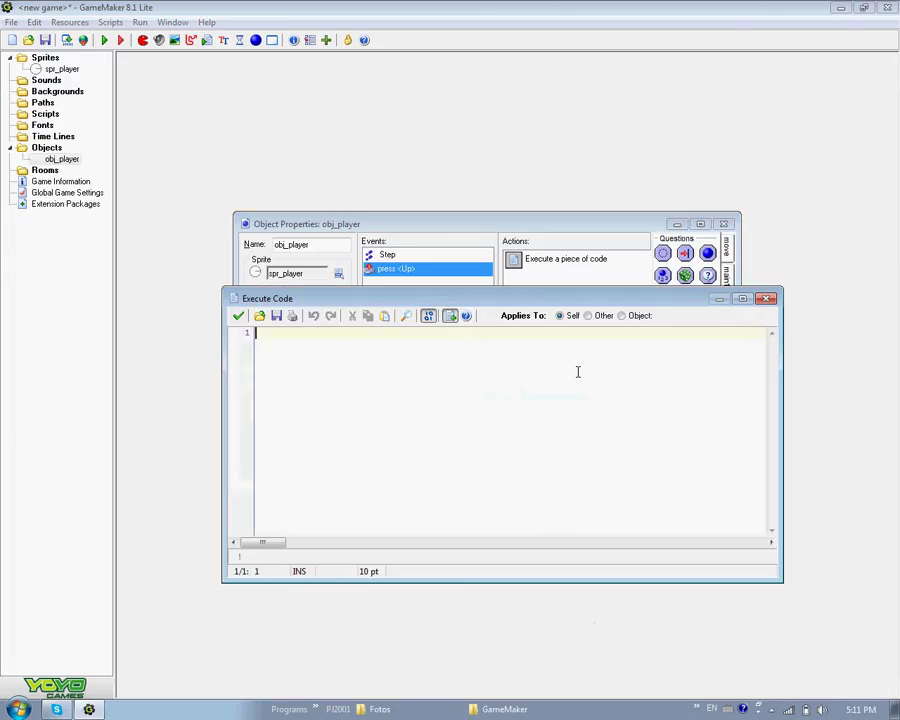
pyautogui.write('sp')
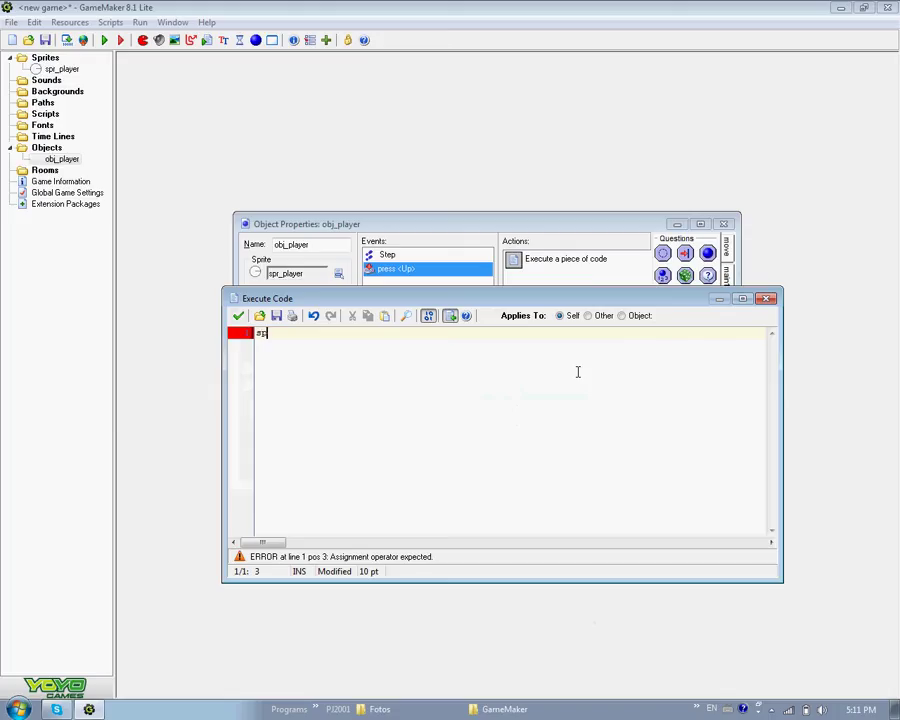
pyautogui.write('eed')
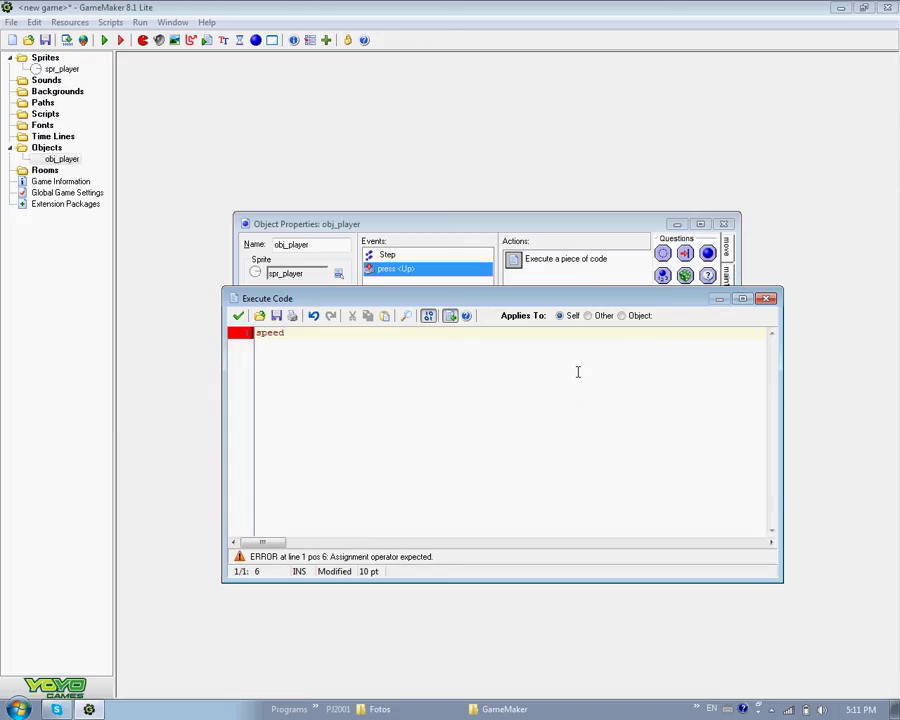
pyautogui.write(' = ')
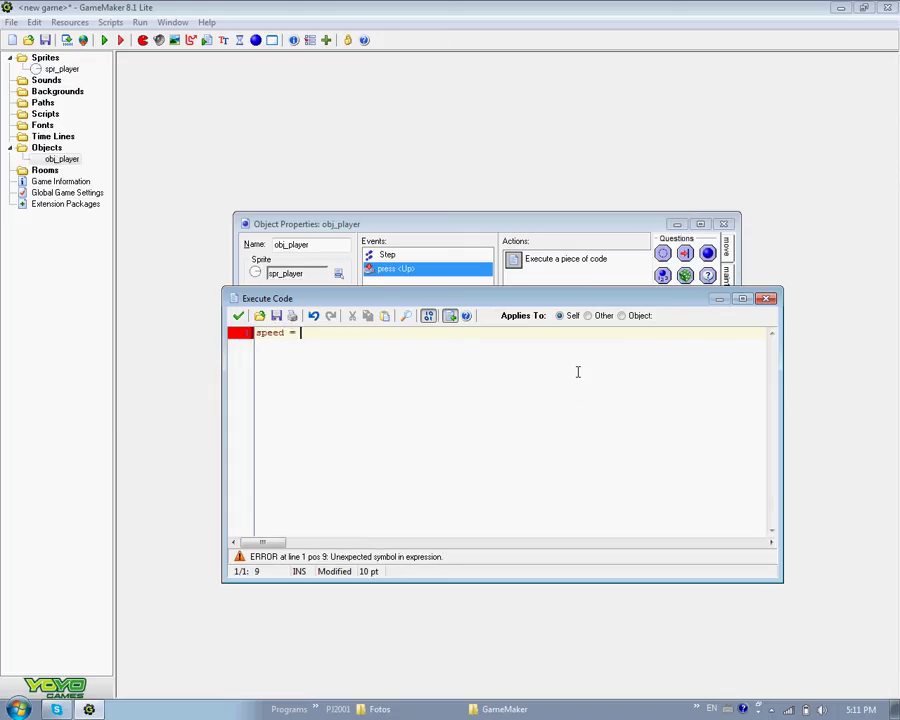
pyautogui.write('3')
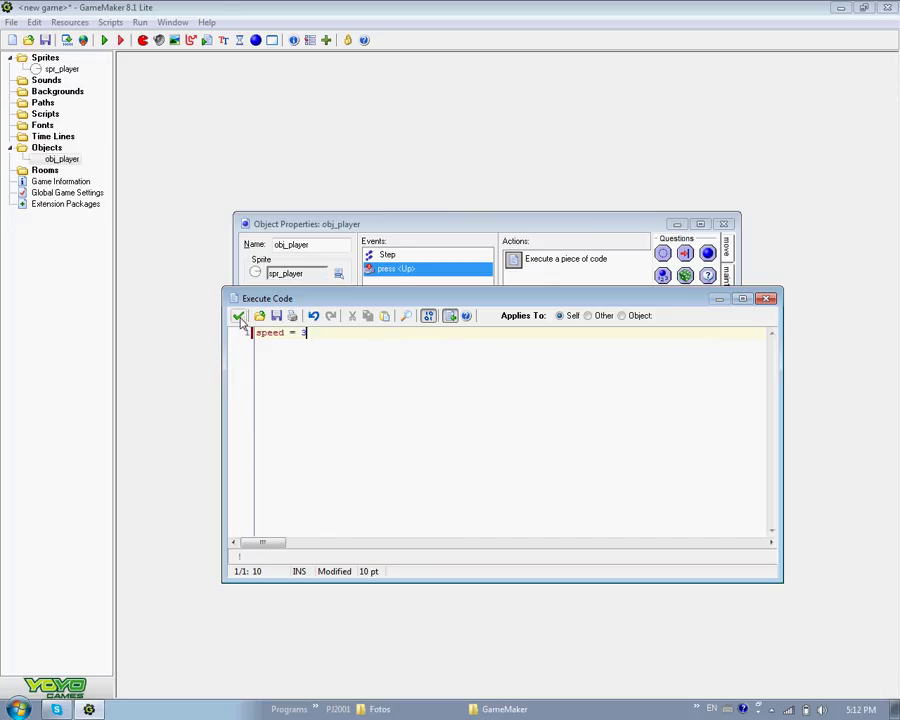
pyautogui.click(238, 315)
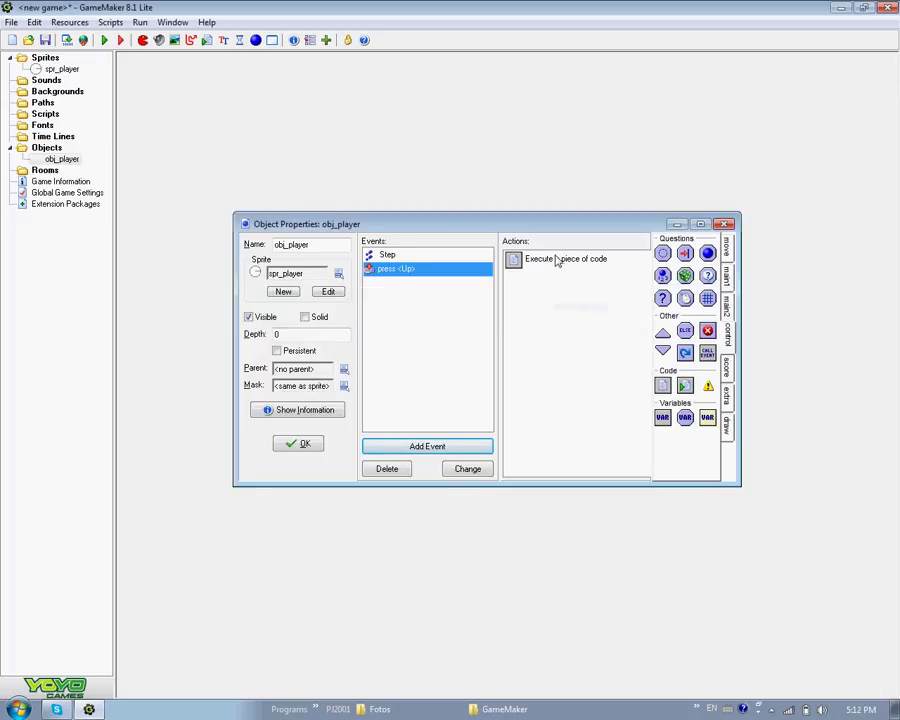
# Add a Key Press <Down> event with Execute Code 'speed -= 3'.
pyautogui.click(427, 446)
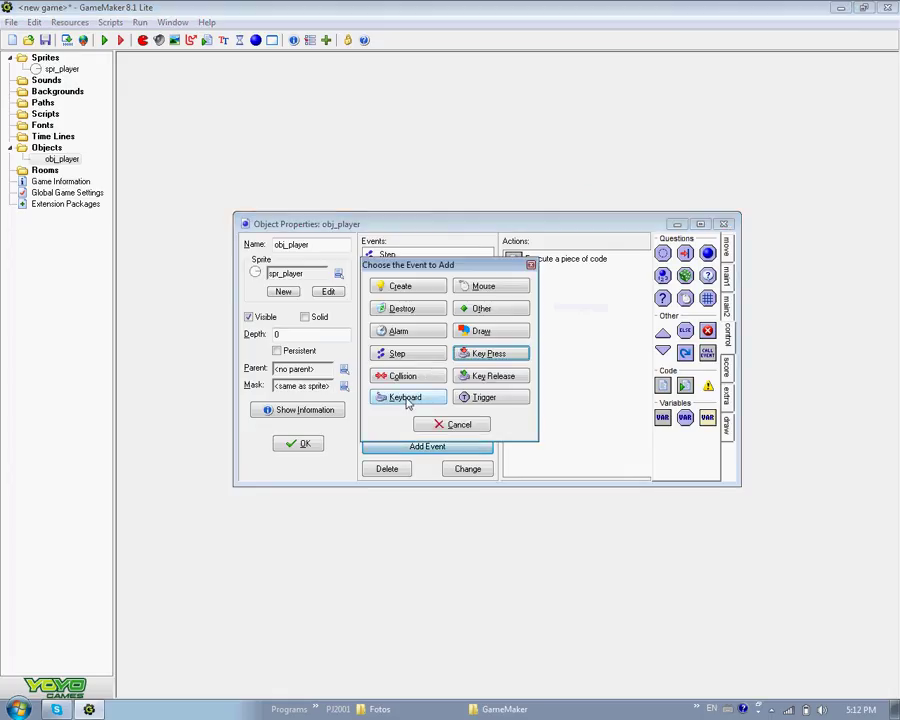
pyautogui.click(488, 354)
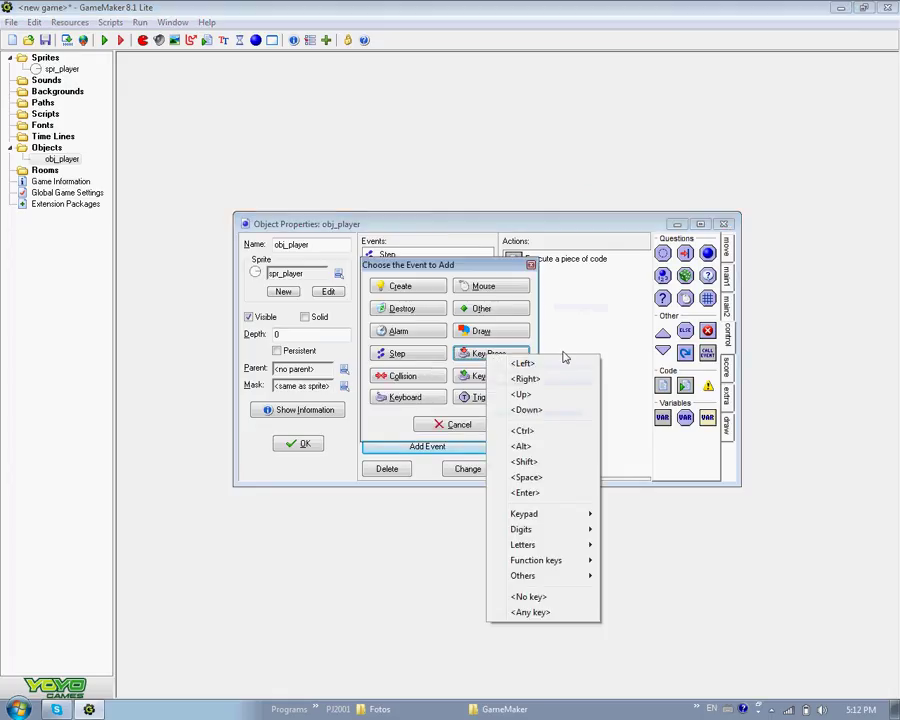
pyautogui.click(558, 410)
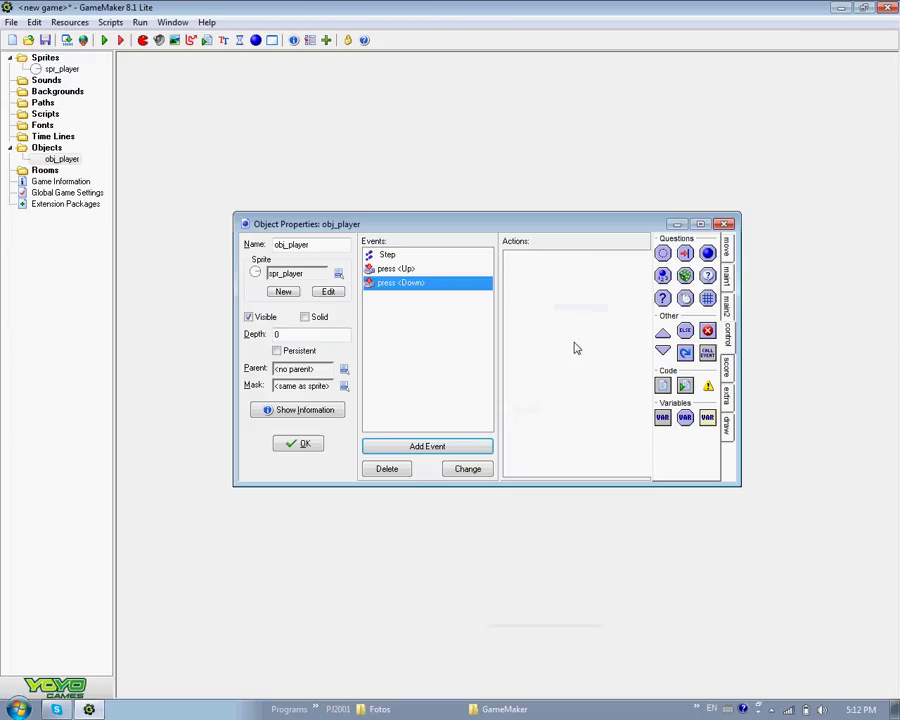
pyautogui.moveTo(662, 385)
pyautogui.mouseDown()
pyautogui.moveTo(540, 262)
pyautogui.moveTo(526, 216)
pyautogui.moveTo(494, 414)
pyautogui.mouseUp()
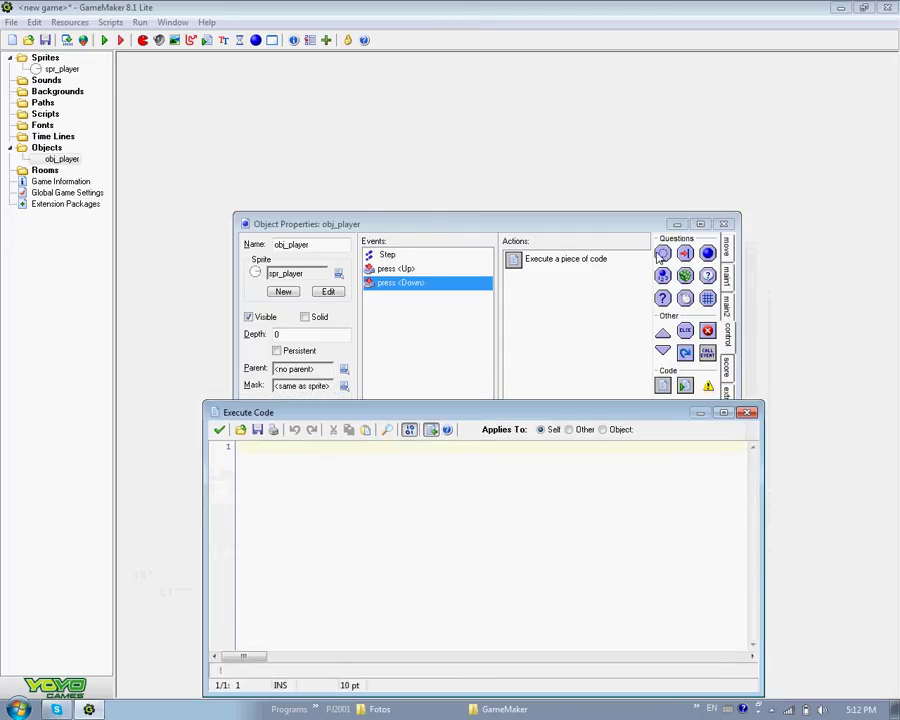
pyautogui.moveTo(494, 414)
pyautogui.mouseDown()
pyautogui.moveTo(512, 355)
pyautogui.moveTo(476, 282)
pyautogui.moveTo(500, 254)
pyautogui.moveTo(499, 228)
pyautogui.mouseUp()
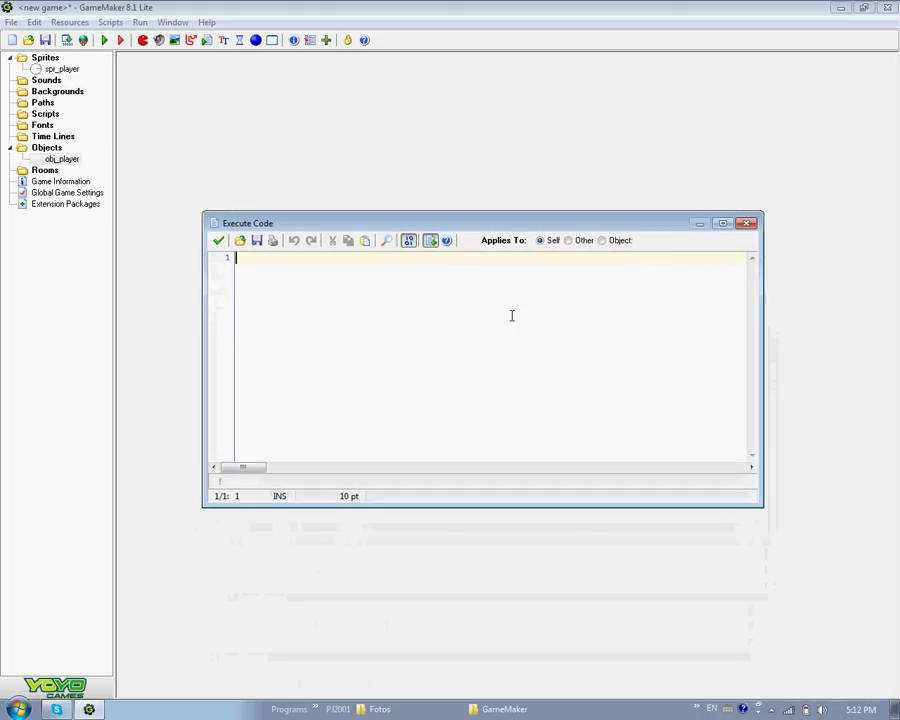
pyautogui.write('spe')
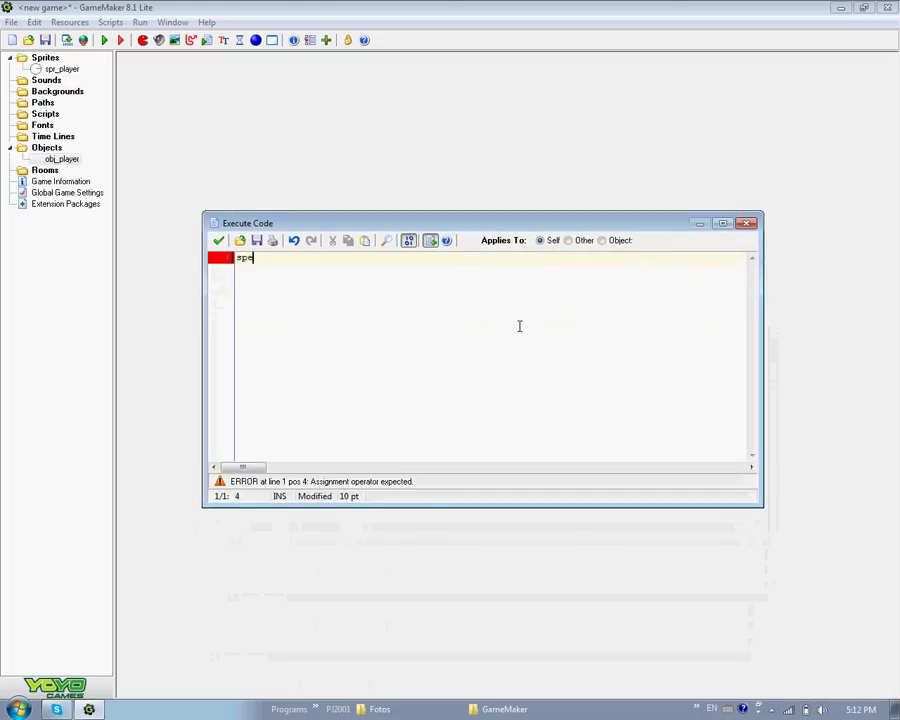
pyautogui.write('ed -')
pyautogui.write('=')
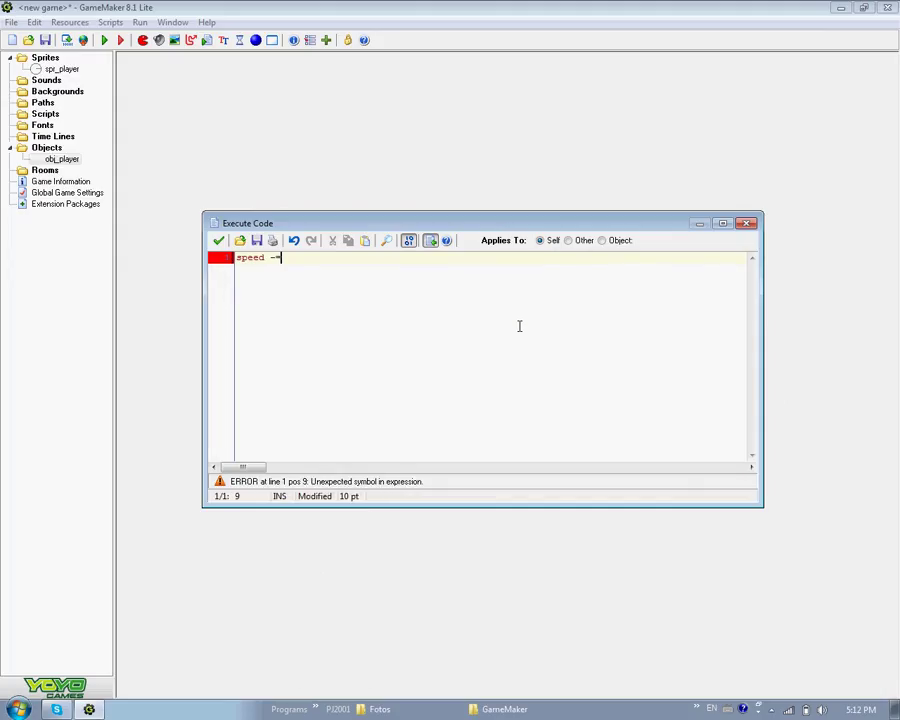
pyautogui.write(' 3')
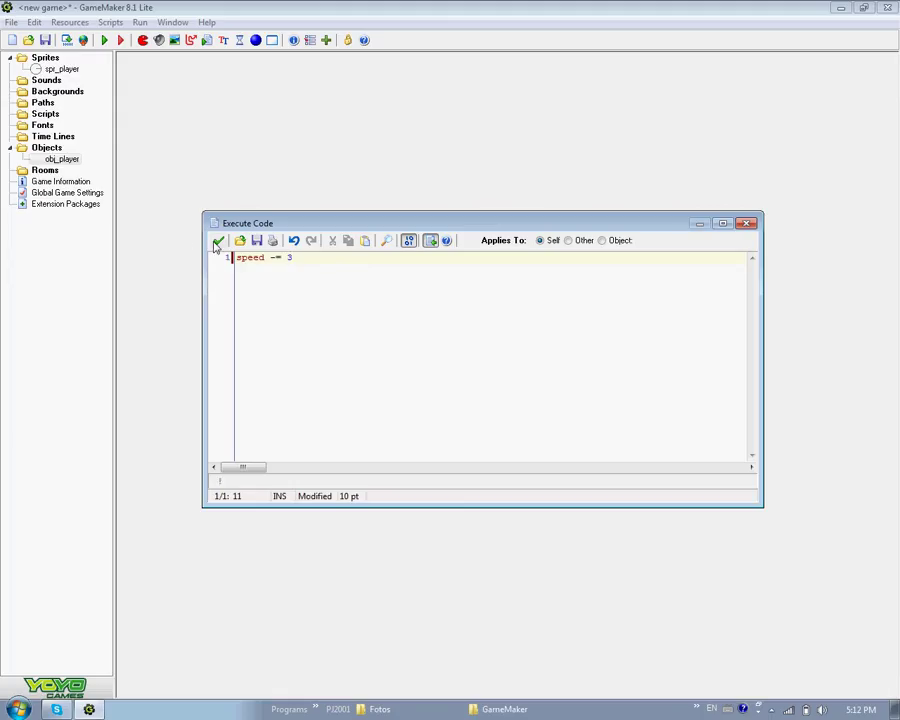
pyautogui.click(218, 241)
# Add a Key Release <Up> event with Execute Code 'speed = 0'.
pyautogui.click(487, 453)
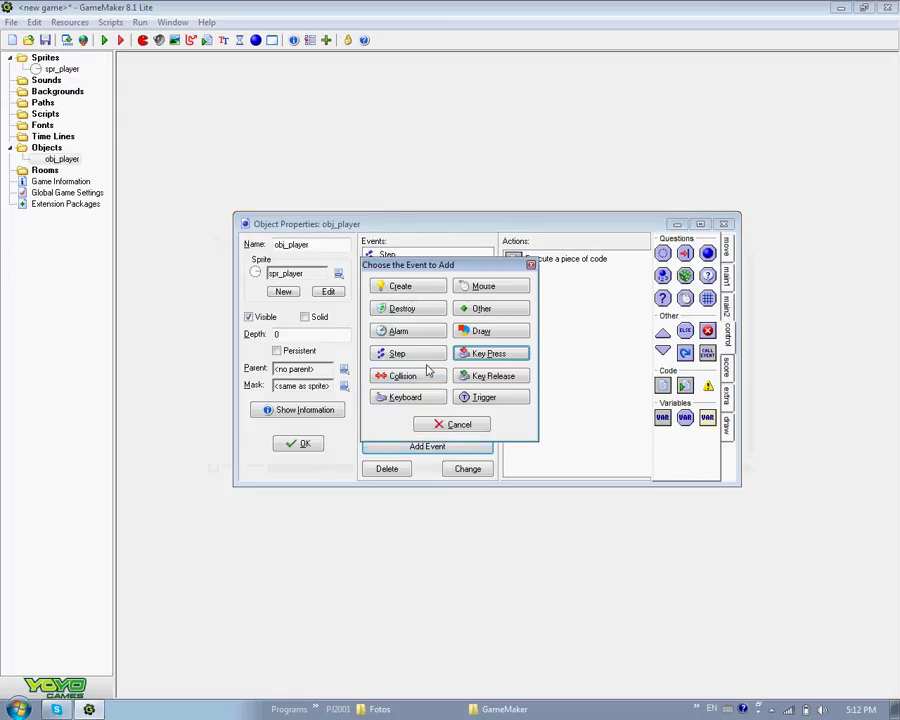
pyautogui.click(522, 376)
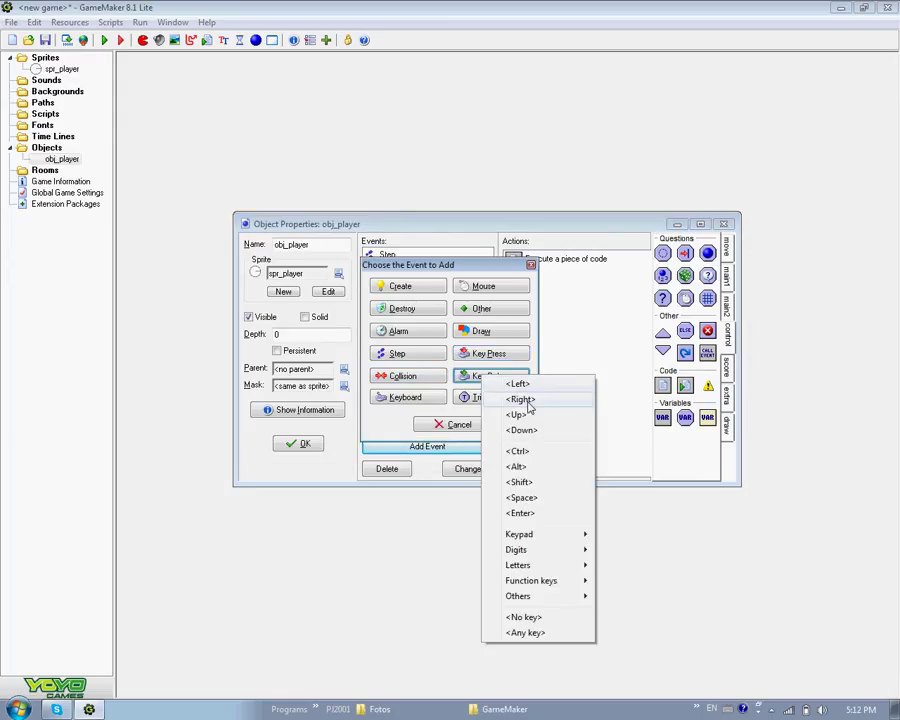
pyautogui.click(532, 417)
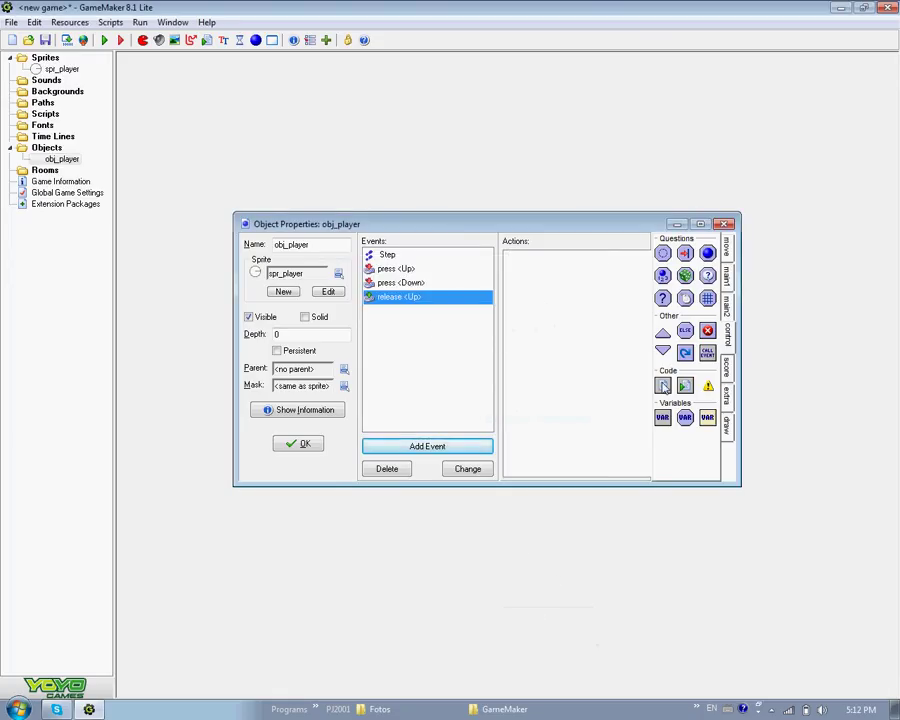
pyautogui.moveTo(663, 385); pyautogui.dragTo(565, 300)
pyautogui.write('spe')
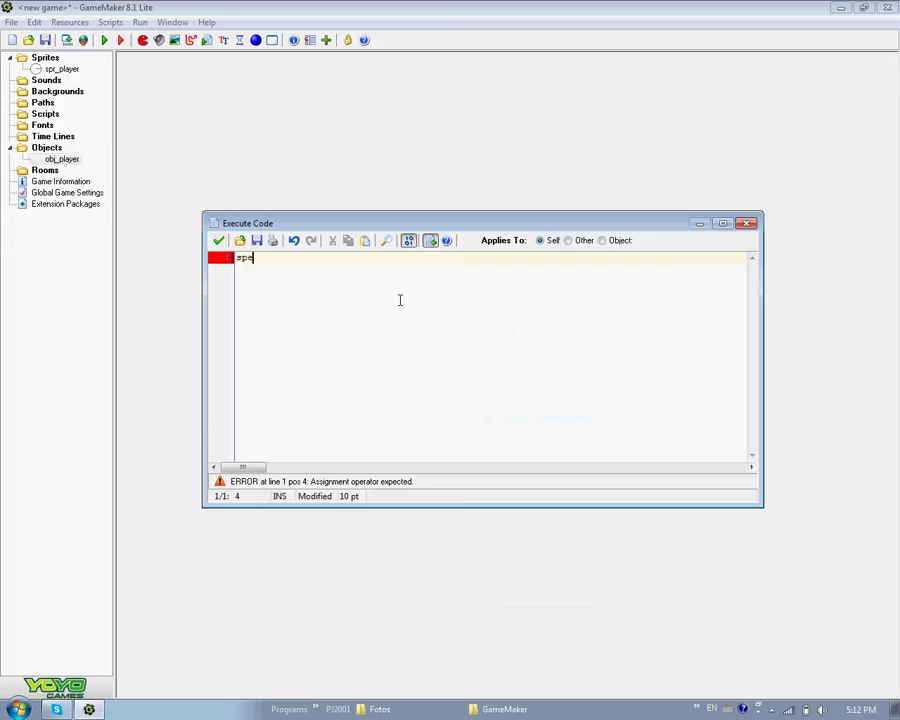
pyautogui.write('ed = ')
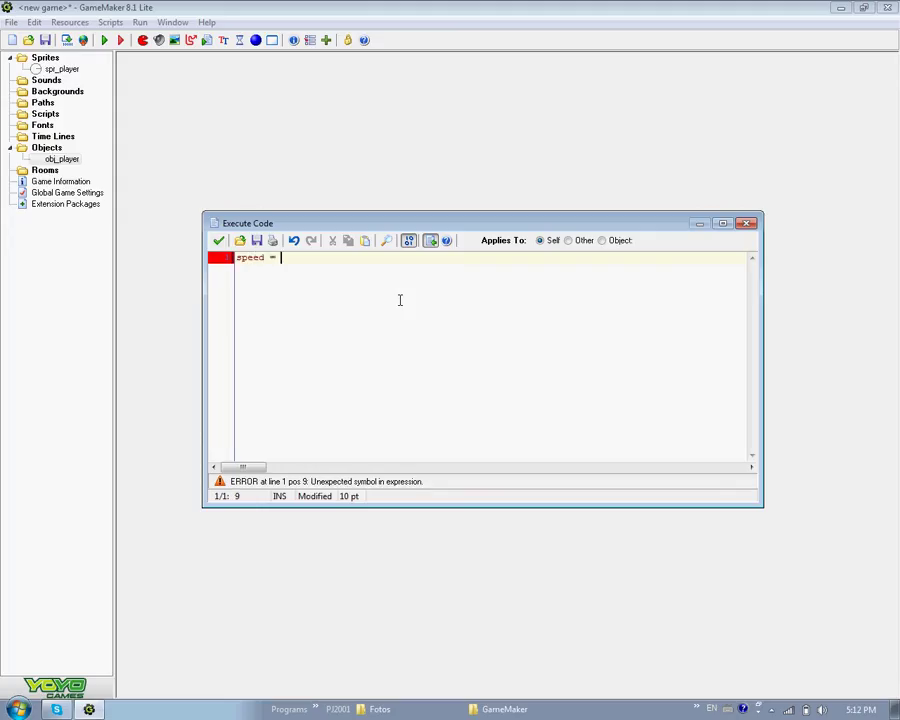
pyautogui.write('0')
pyautogui.click(218, 241)
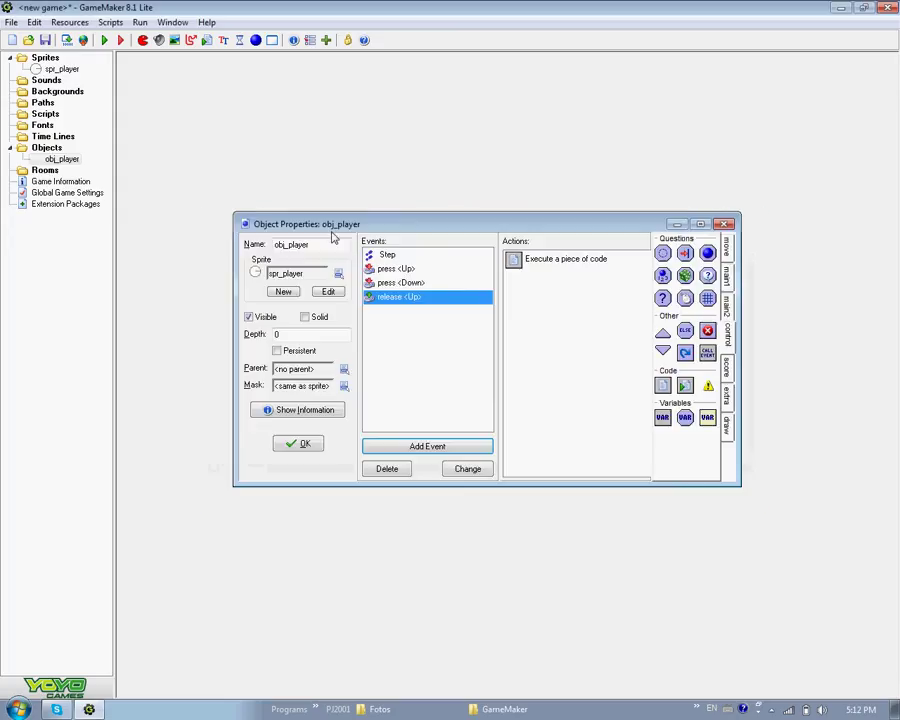
# Add a Key Release <Down> event with Execute Code 'speed = 0;'.
pyautogui.click(428, 450)
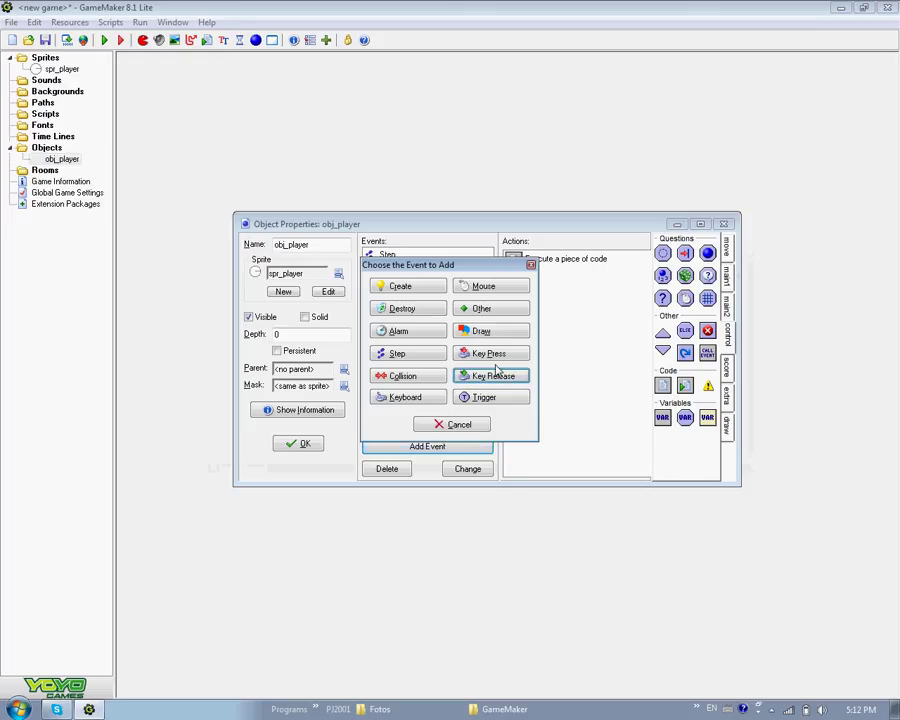
pyautogui.click(496, 371)
pyautogui.click(552, 427)
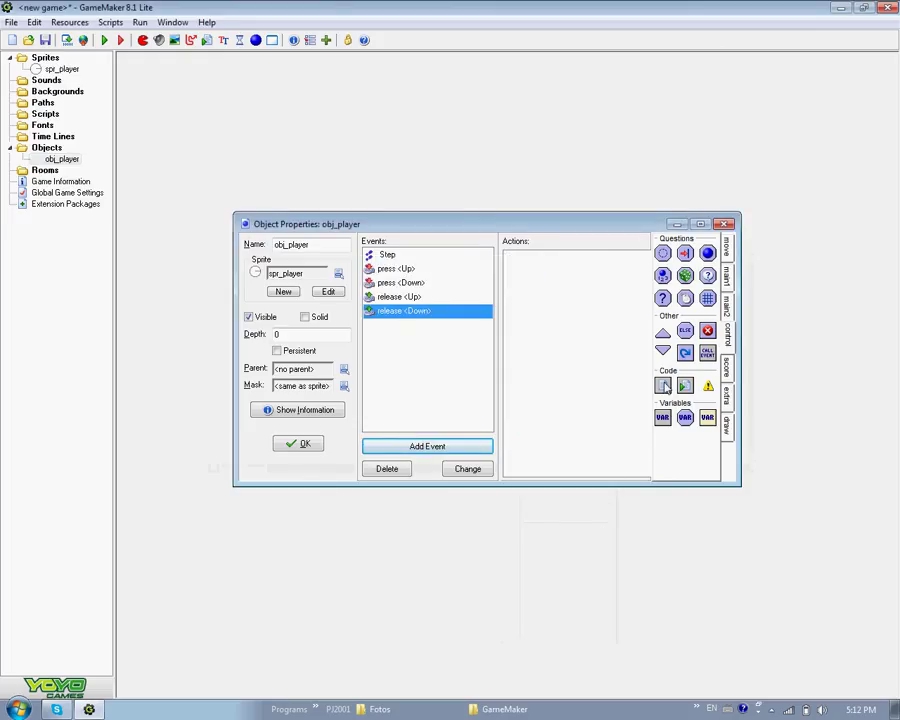
pyautogui.moveTo(664, 386); pyautogui.dragTo(632, 373)
pyautogui.write('speed')
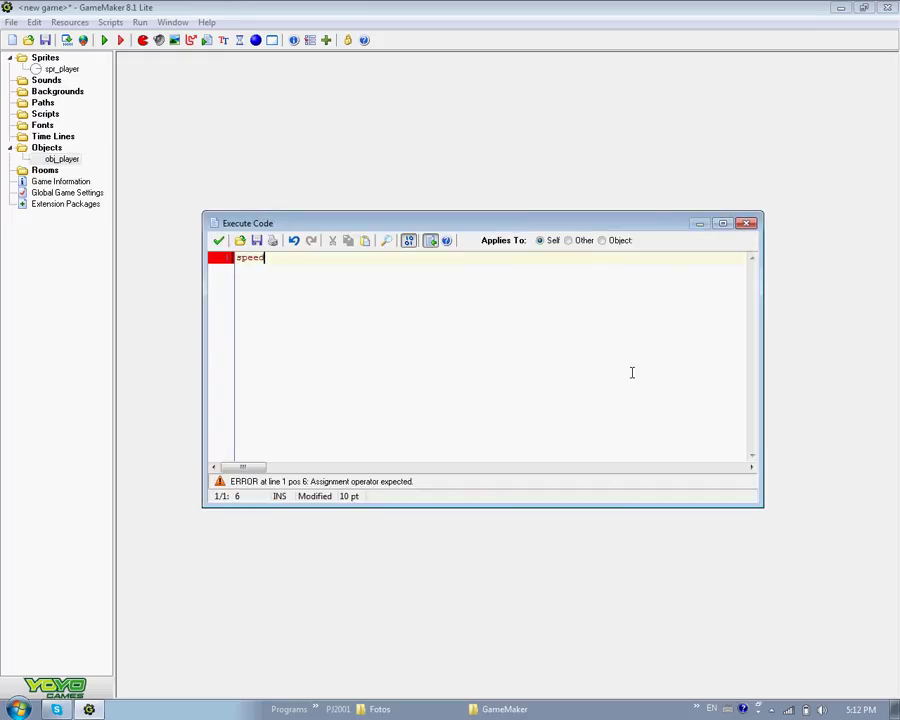
pyautogui.write(' = 0')
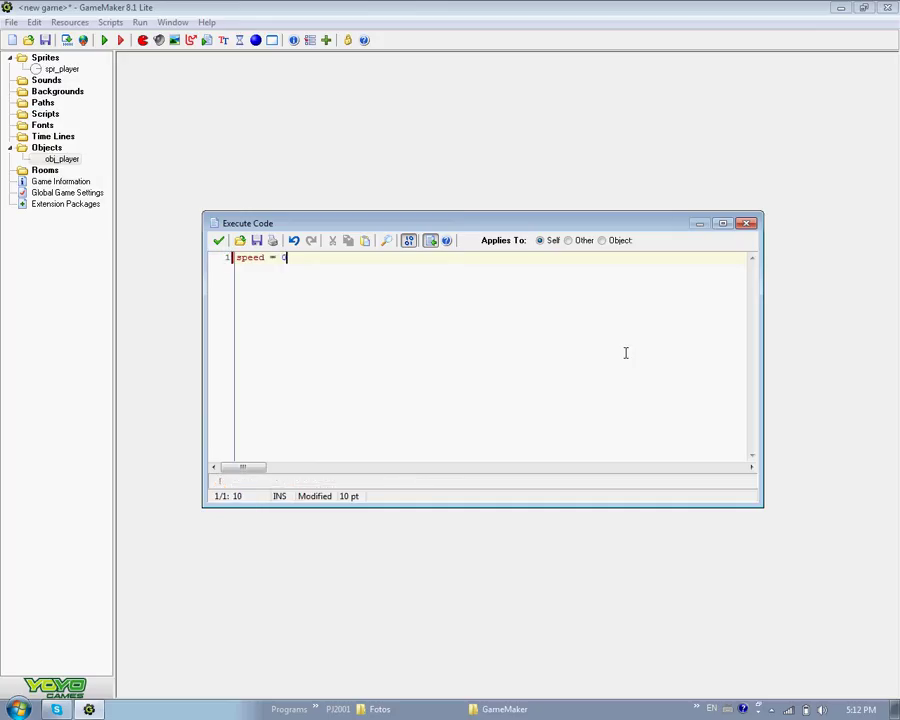
pyautogui.write(';')
pyautogui.click(218, 240)
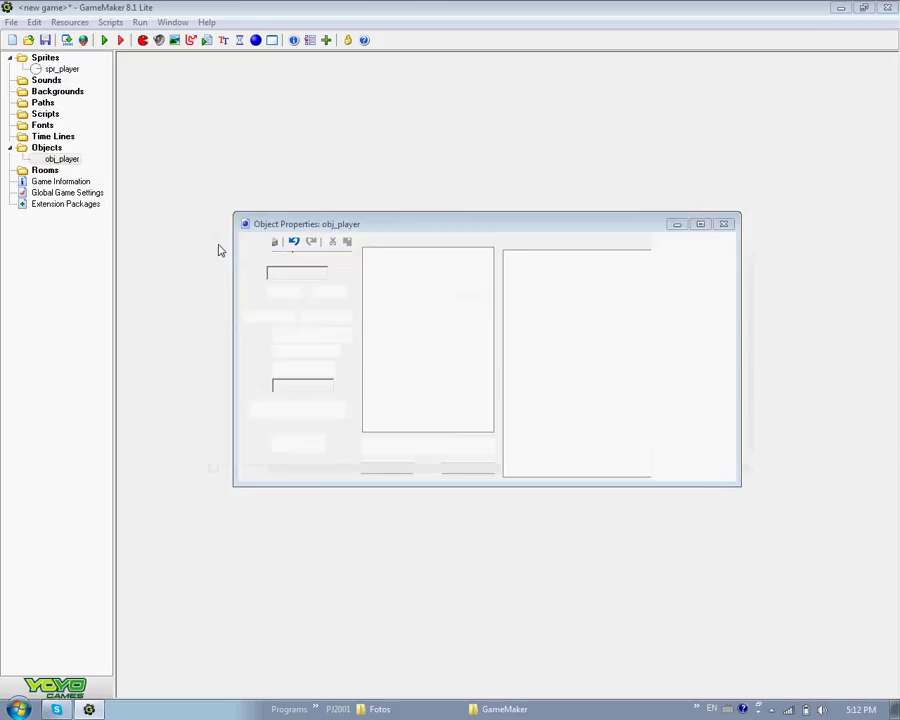
# Append a semicolon to the Up release and Down press code lines.
pyautogui.click(404, 296)
pyautogui.doubleClick(560, 259)
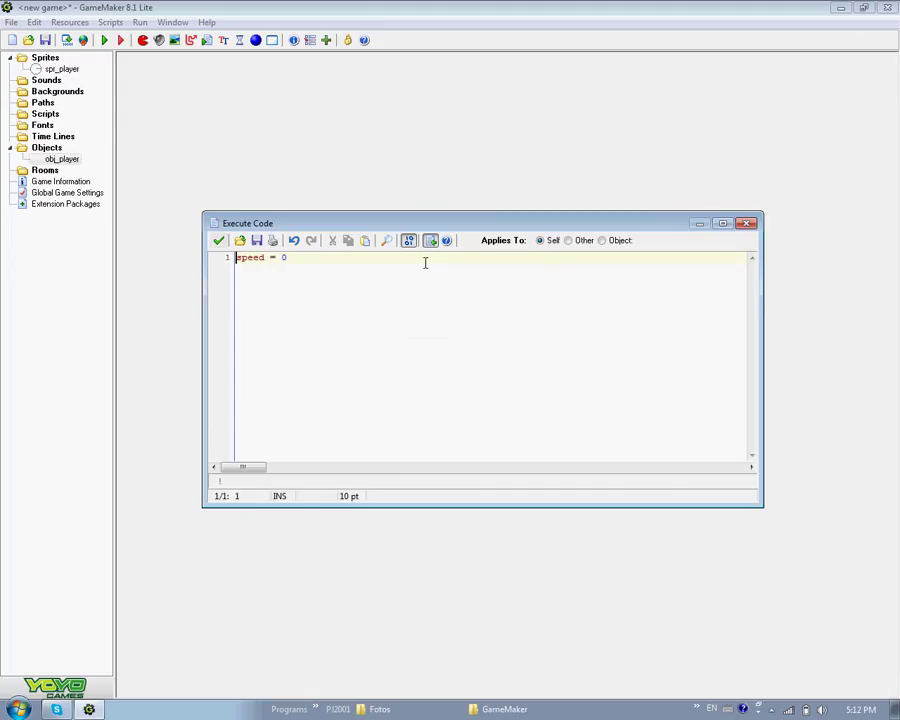
pyautogui.write(';')
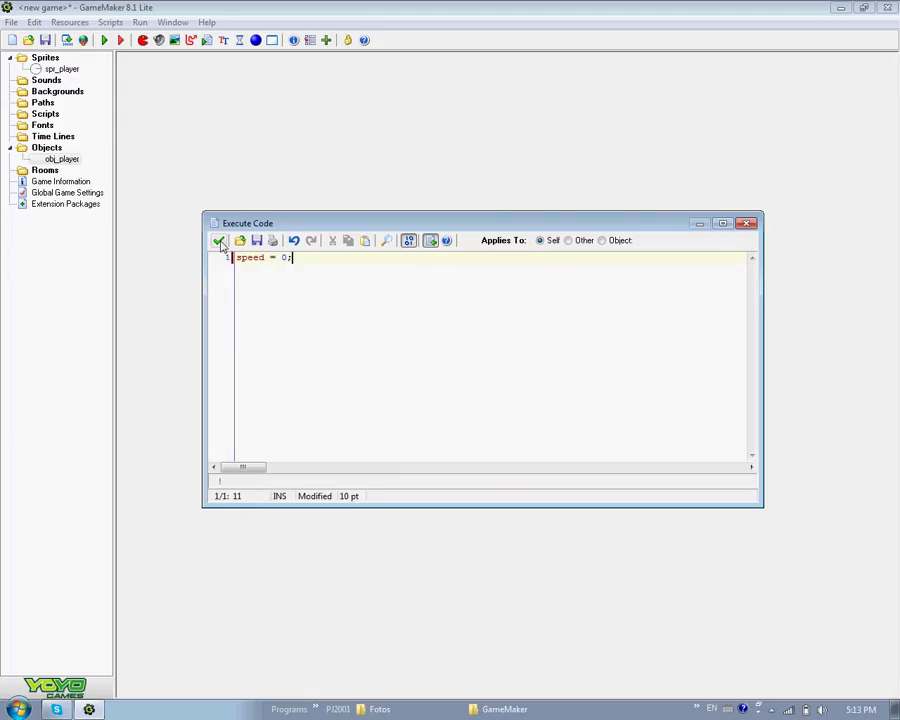
pyautogui.click(218, 240)
pyautogui.click(410, 283)
pyautogui.doubleClick(520, 262)
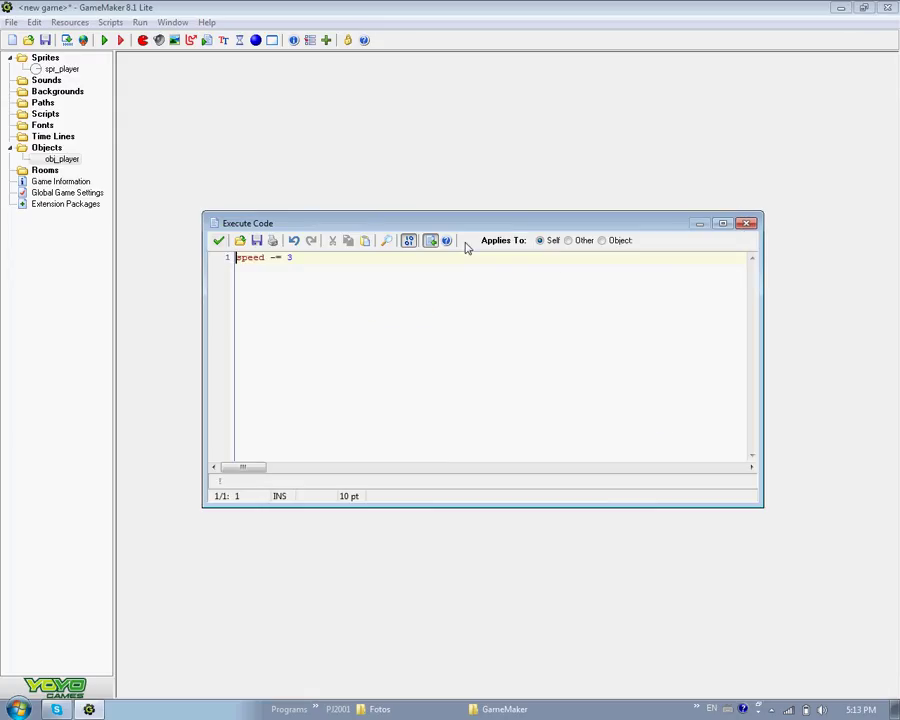
pyautogui.write(';')
pyautogui.click(218, 240)
# Append a semicolon to the Up press code and recheck the Step event code.
pyautogui.click(445, 269)
pyautogui.click(534, 266)
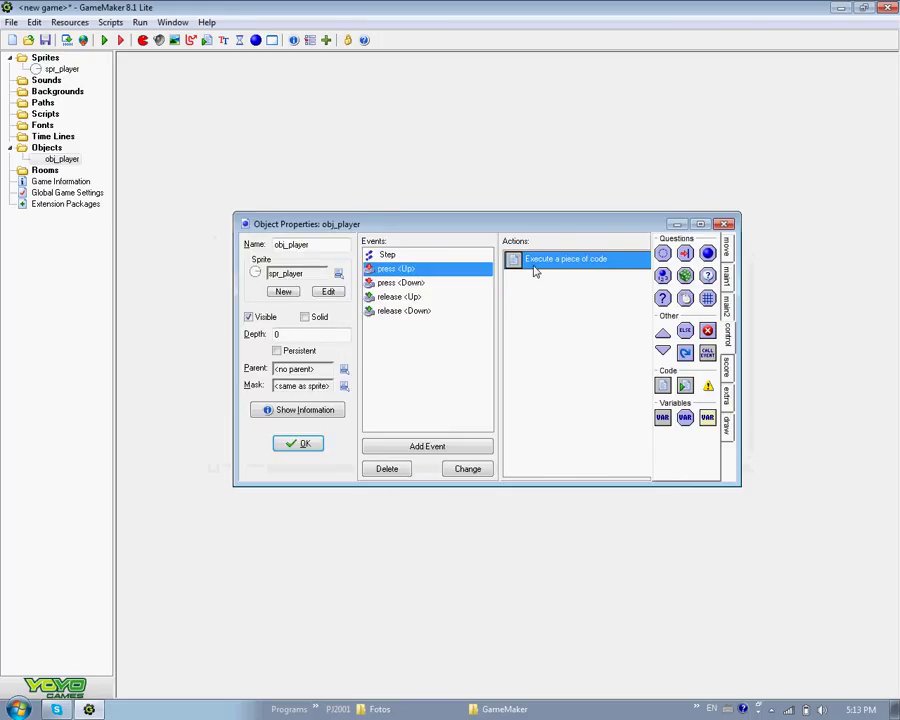
pyautogui.doubleClick(534, 268)
pyautogui.click(407, 262)
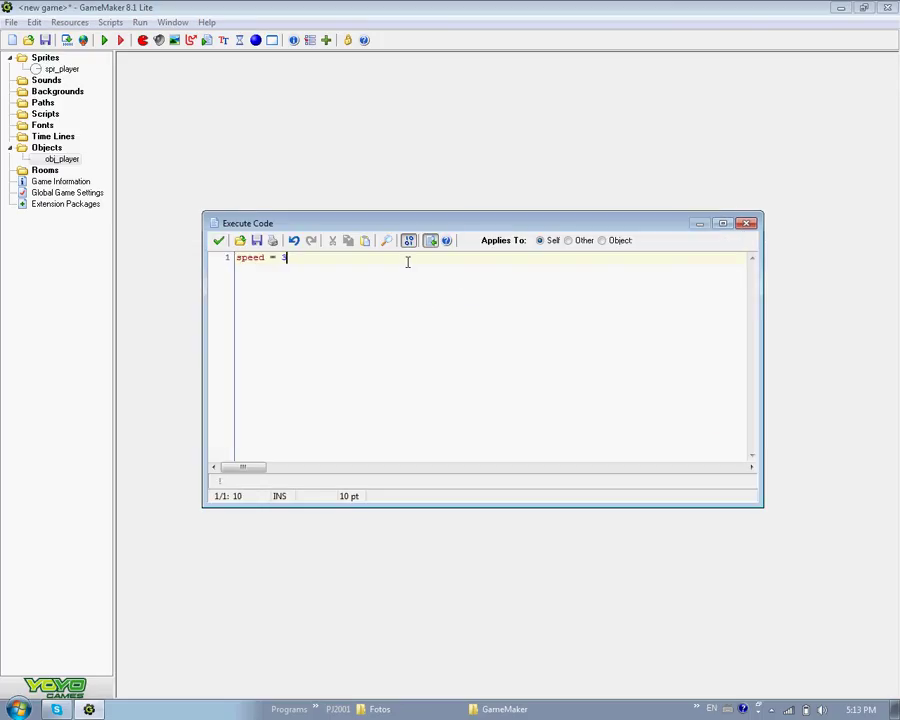
pyautogui.write(';')
pyautogui.click(218, 240)
pyautogui.click(393, 256)
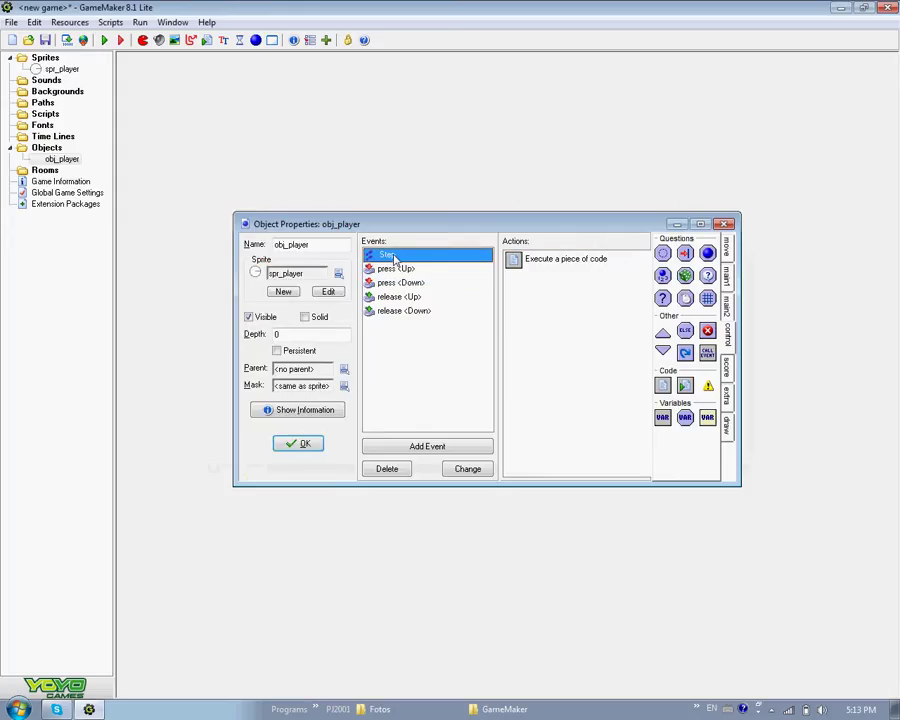
pyautogui.doubleClick(534, 262)
pyautogui.click(220, 238)
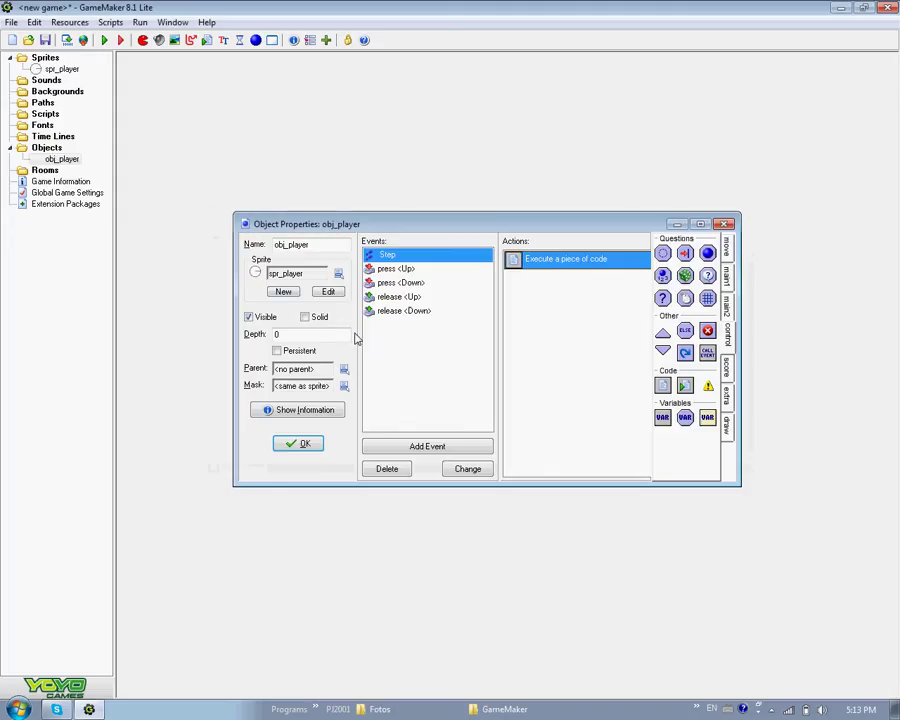
# Add a held <Left> keyboard event with Execute Code 'direction += 5'.
pyautogui.click(432, 446)
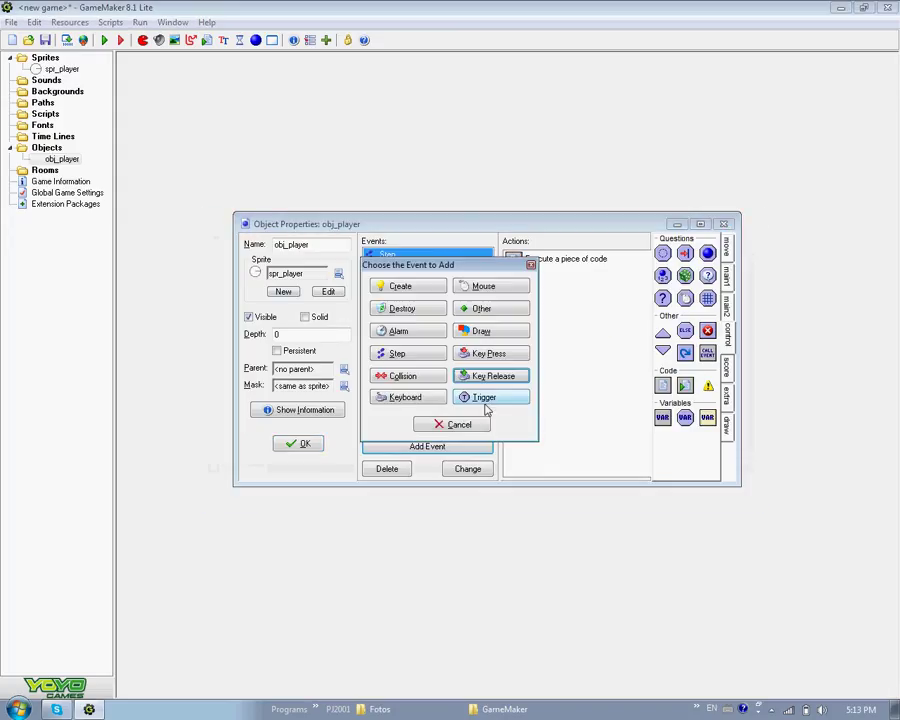
pyautogui.click(406, 398)
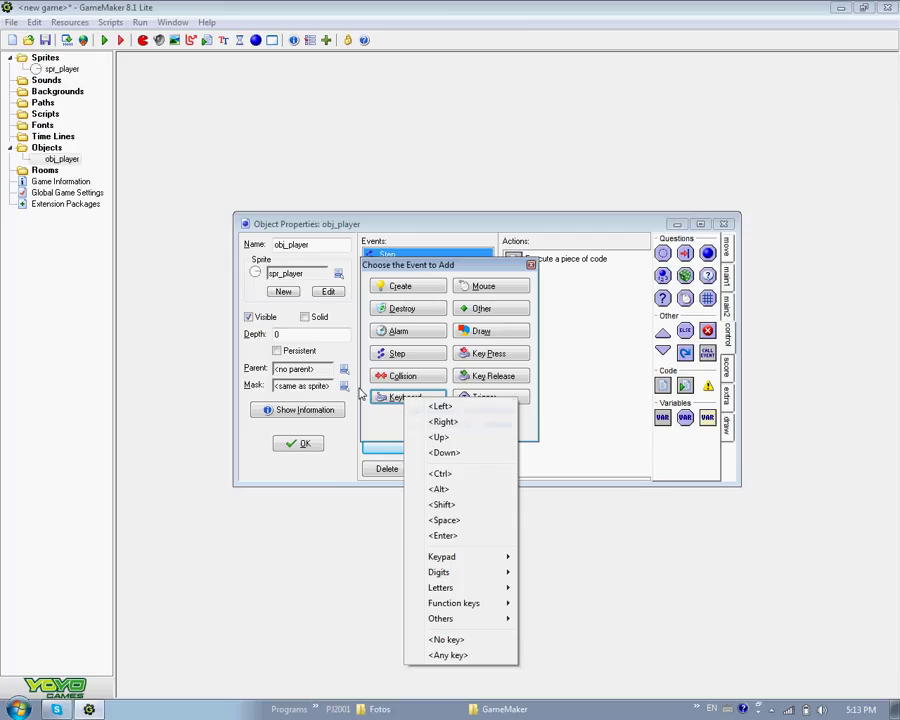
pyautogui.click(441, 405)
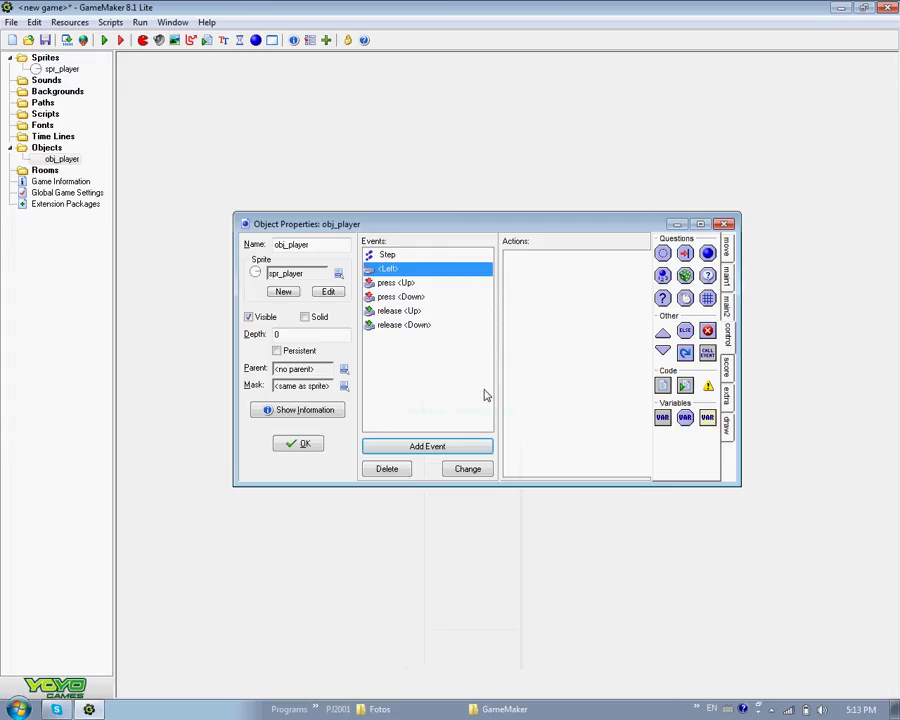
pyautogui.moveTo(662, 385); pyautogui.dragTo(575, 300)
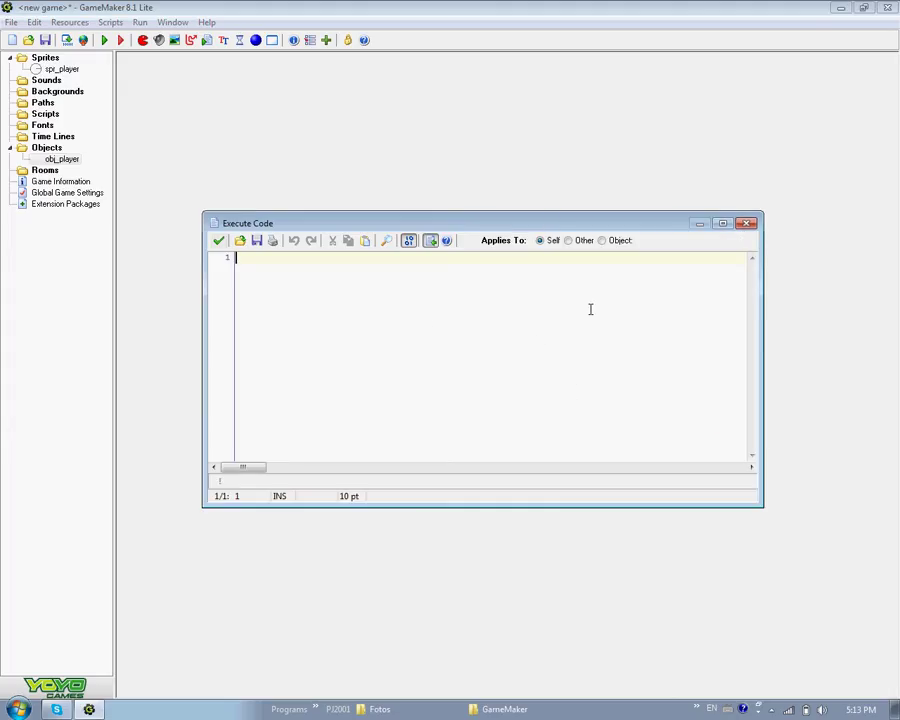
pyautogui.write('di')
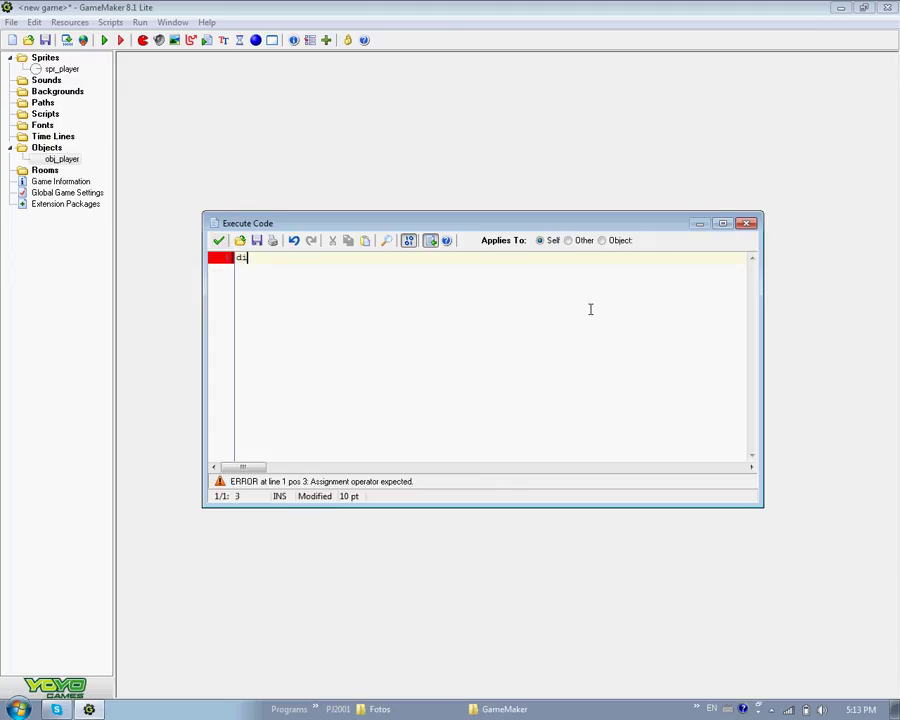
pyautogui.write('rection')
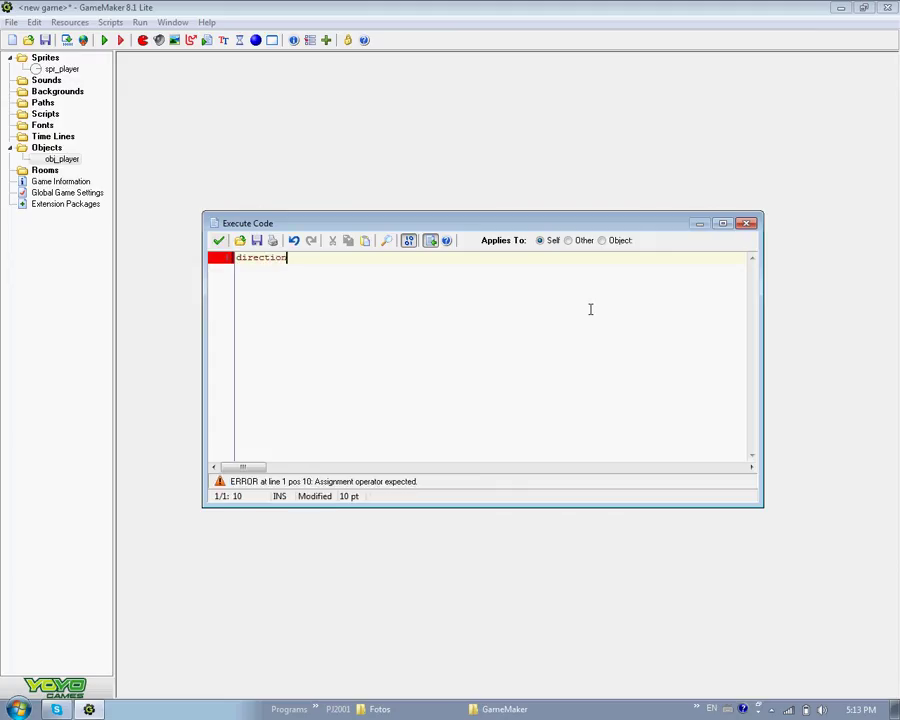
pyautogui.write(' += ')
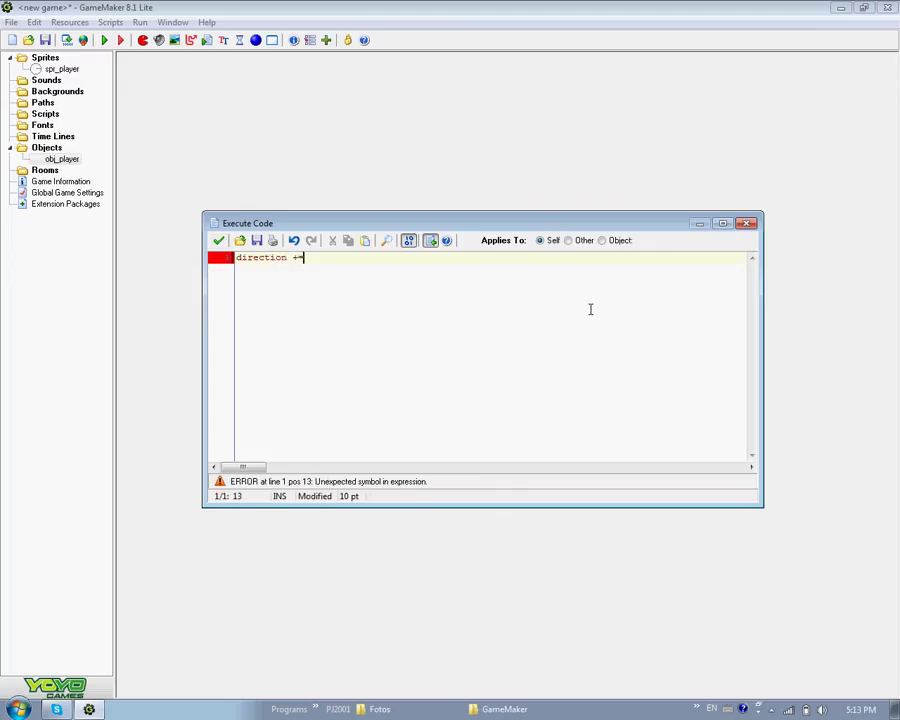
pyautogui.write('5')
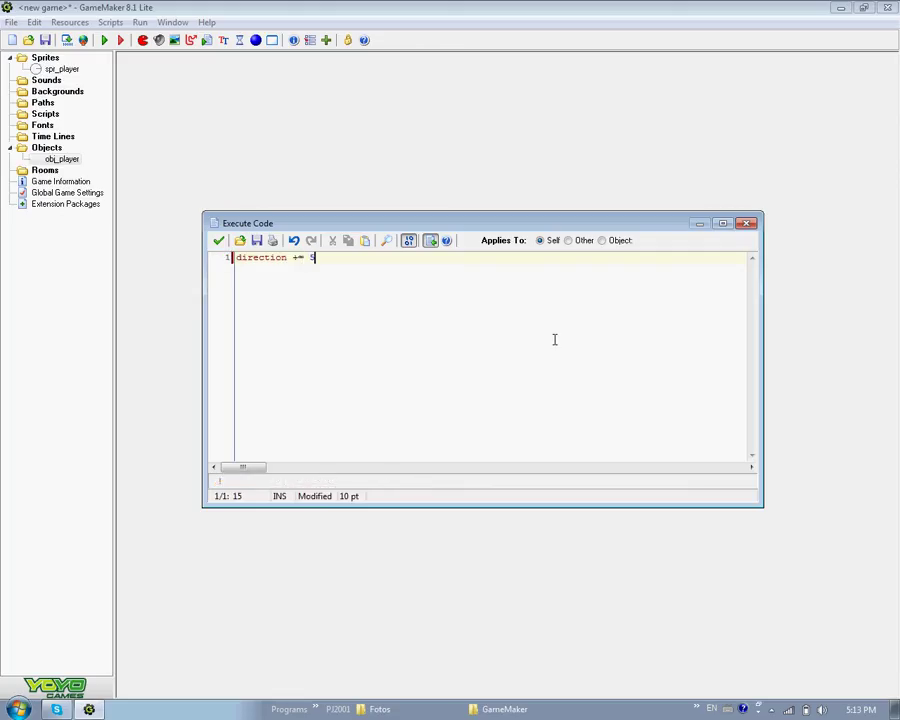
# Save the Left code, then add a held <Right> event with code 'direction -= 5'.
pyautogui.click(224, 240)
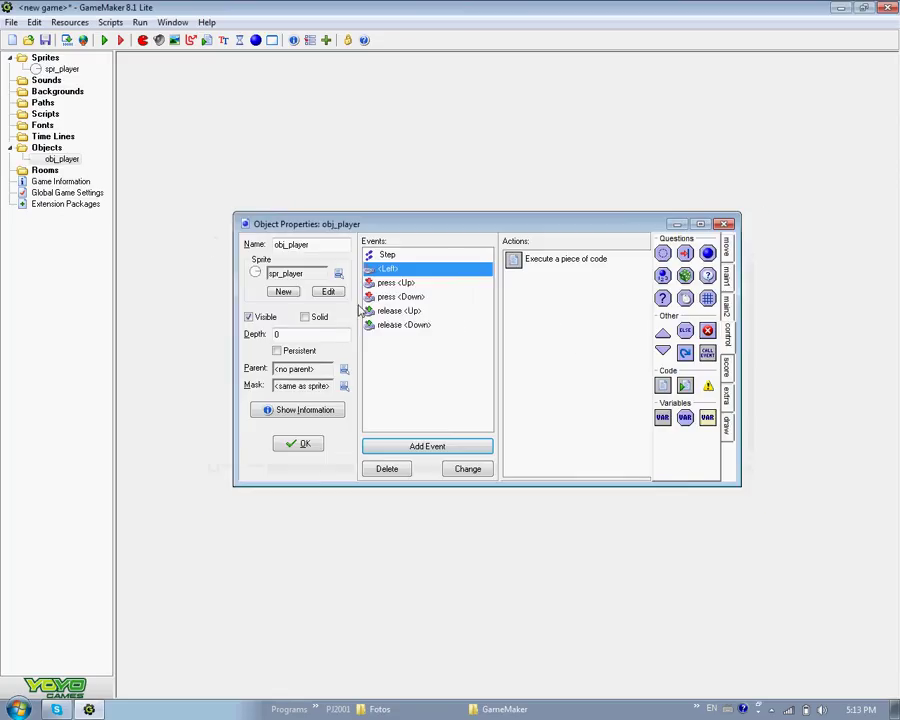
pyautogui.click(428, 447)
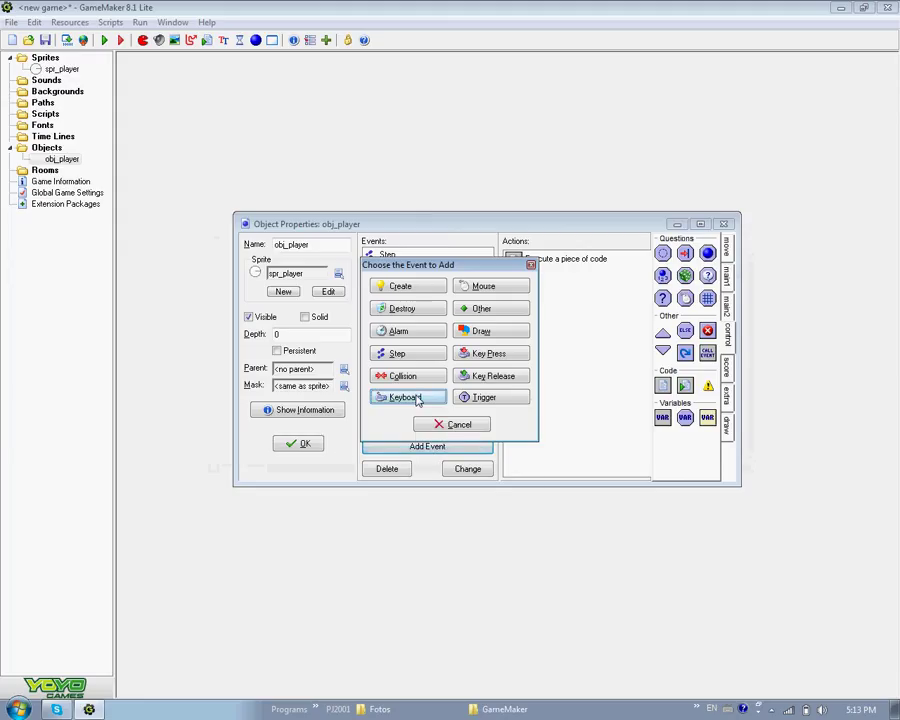
pyautogui.click(408, 397)
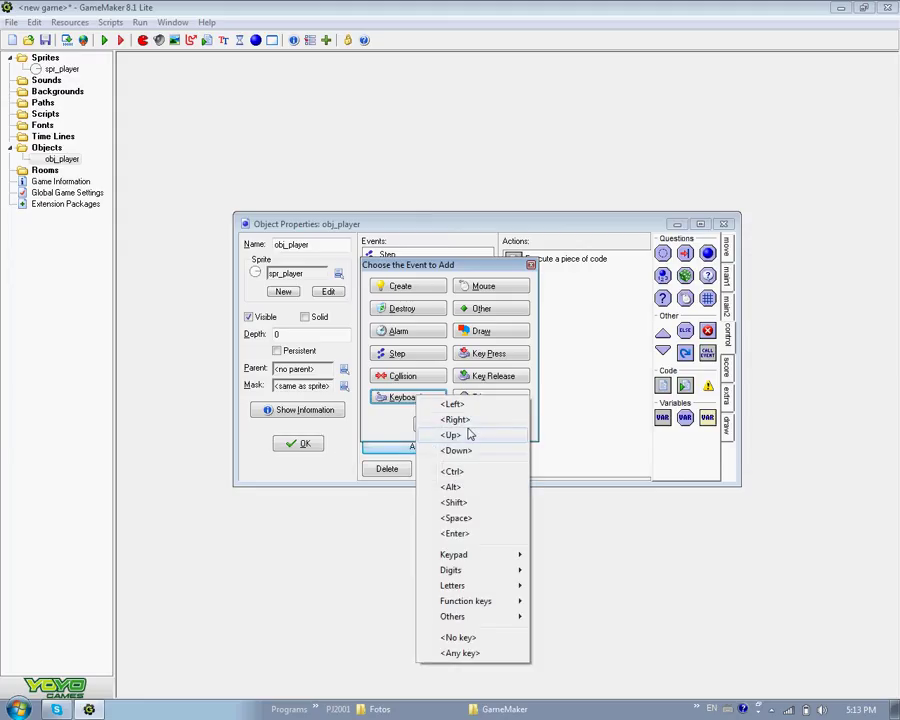
pyautogui.click(458, 420)
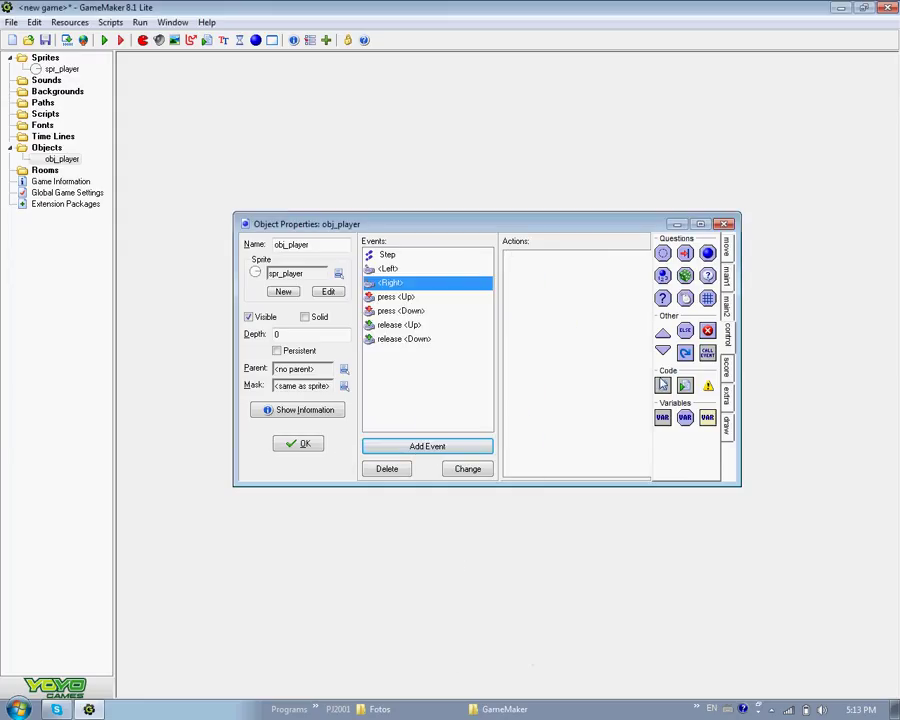
pyautogui.moveTo(662, 386); pyautogui.dragTo(605, 366)
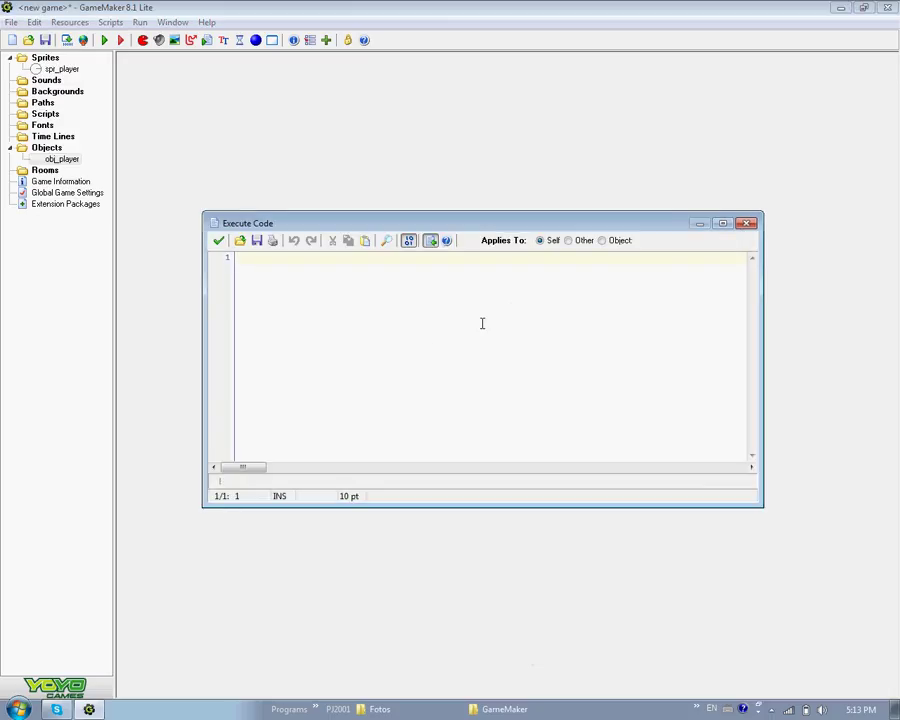
pyautogui.write('x')
pyautogui.write('t')
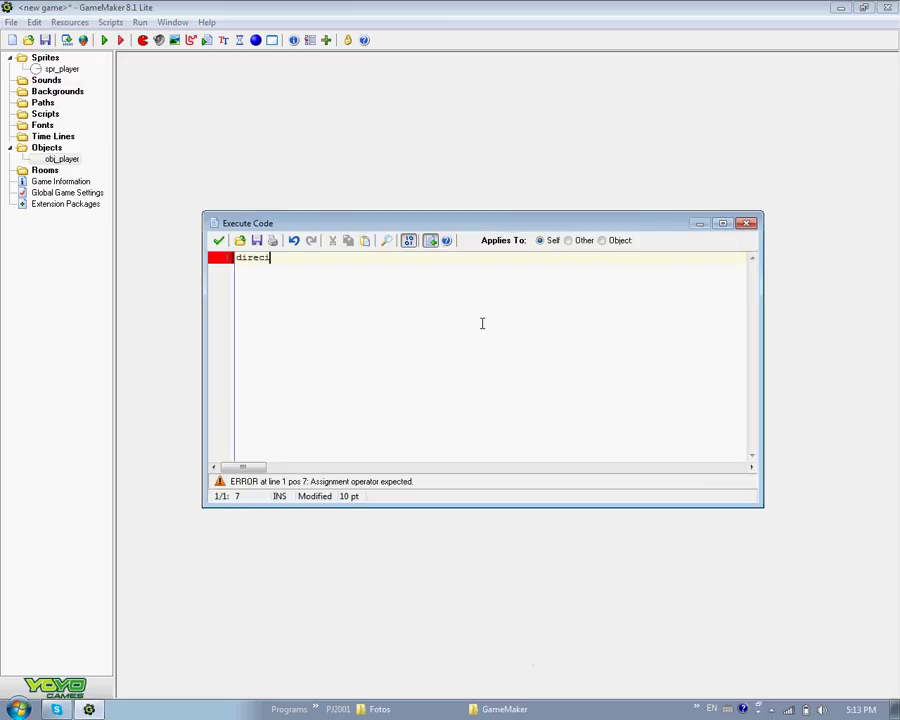
pyautogui.press('BackSpace')
pyautogui.press('BackSpace')
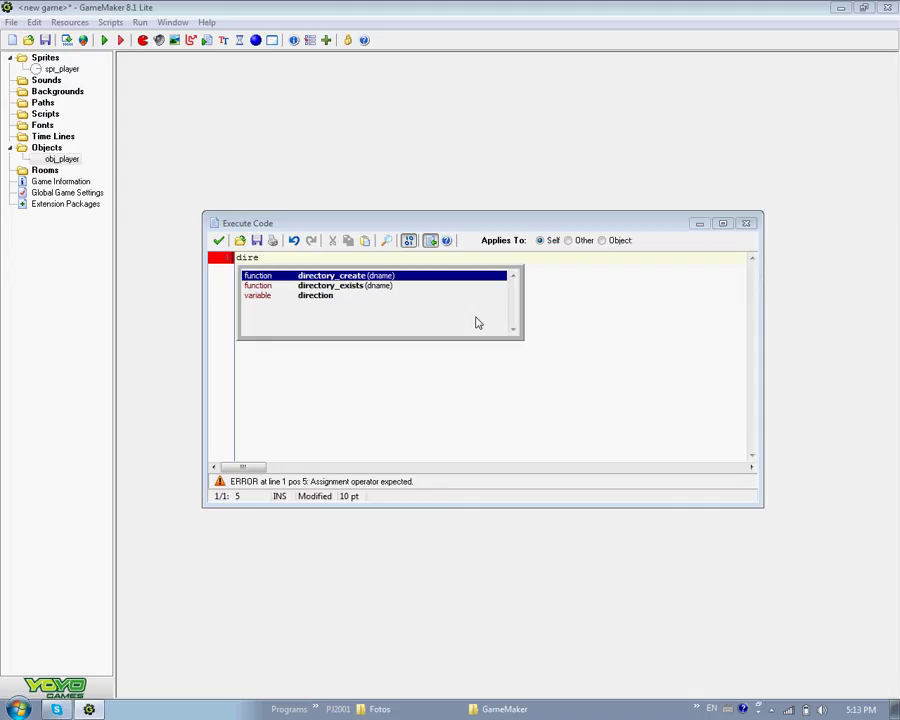
pyautogui.write('ction')
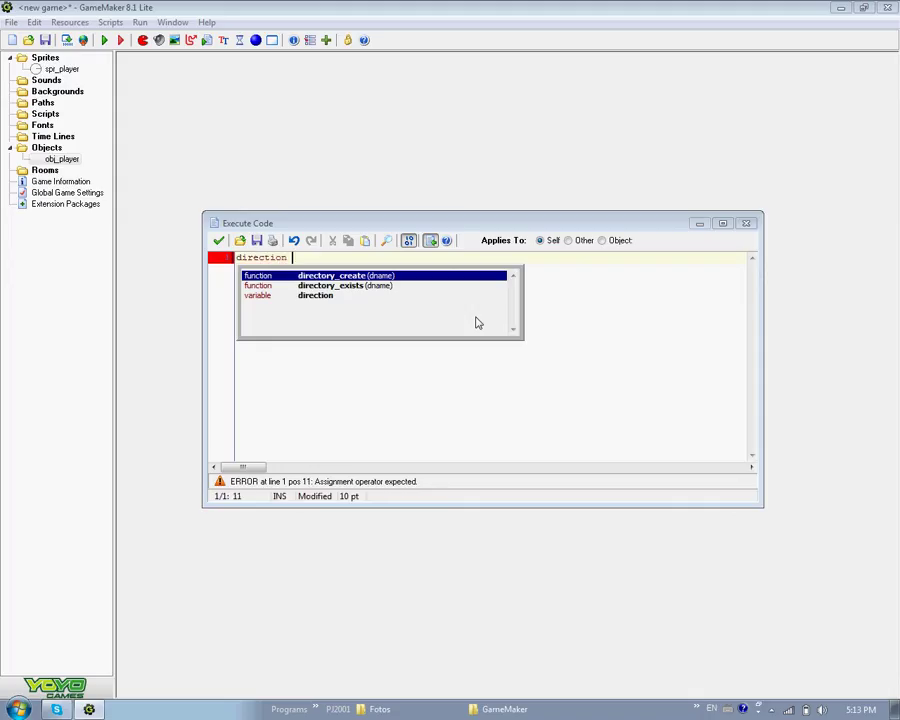
pyautogui.press('Escape')
pyautogui.write('=')
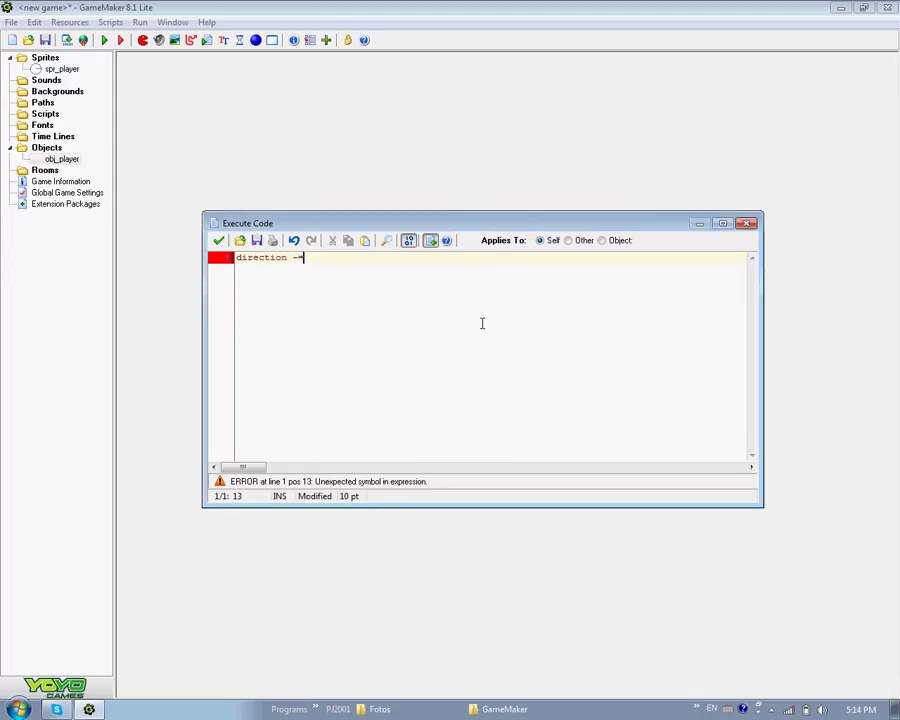
pyautogui.write(' 5')
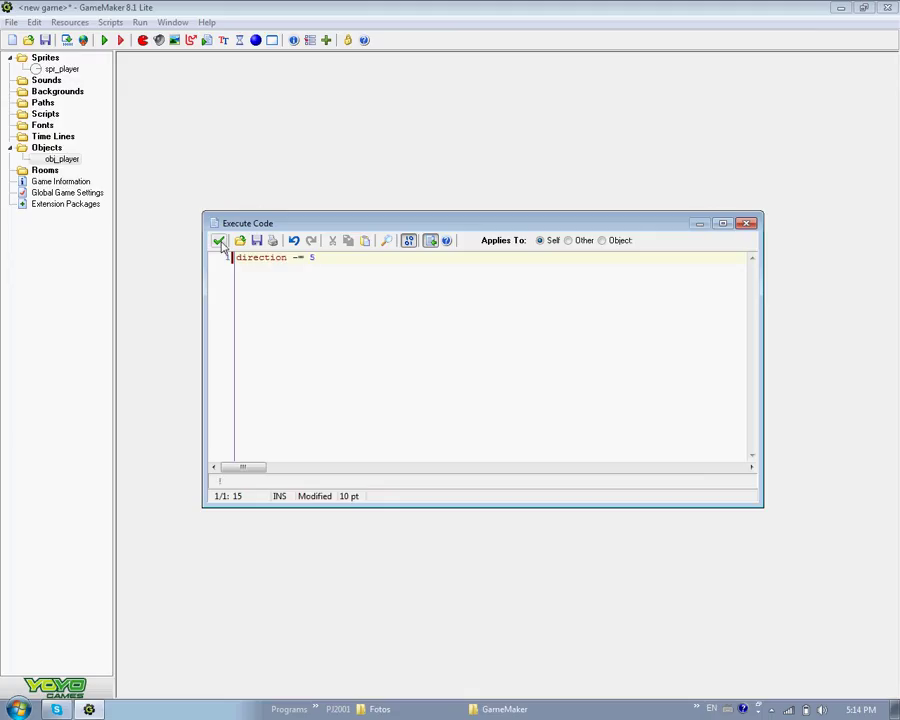
pyautogui.click(218, 240)
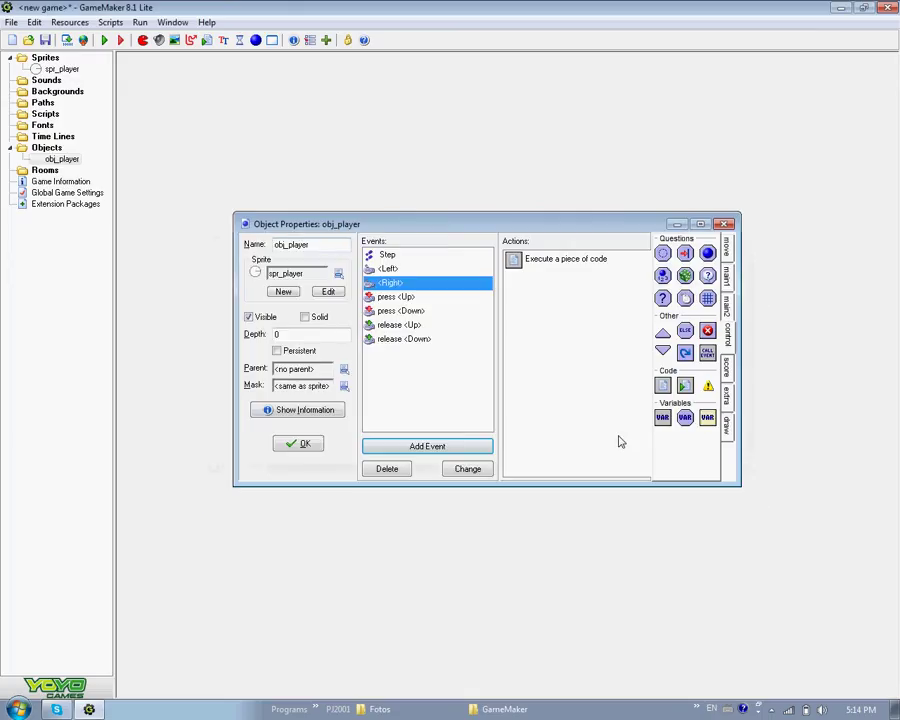
# Delete the stray Key Release <Left> event and check the Step event's code.
pyautogui.click(456, 445)
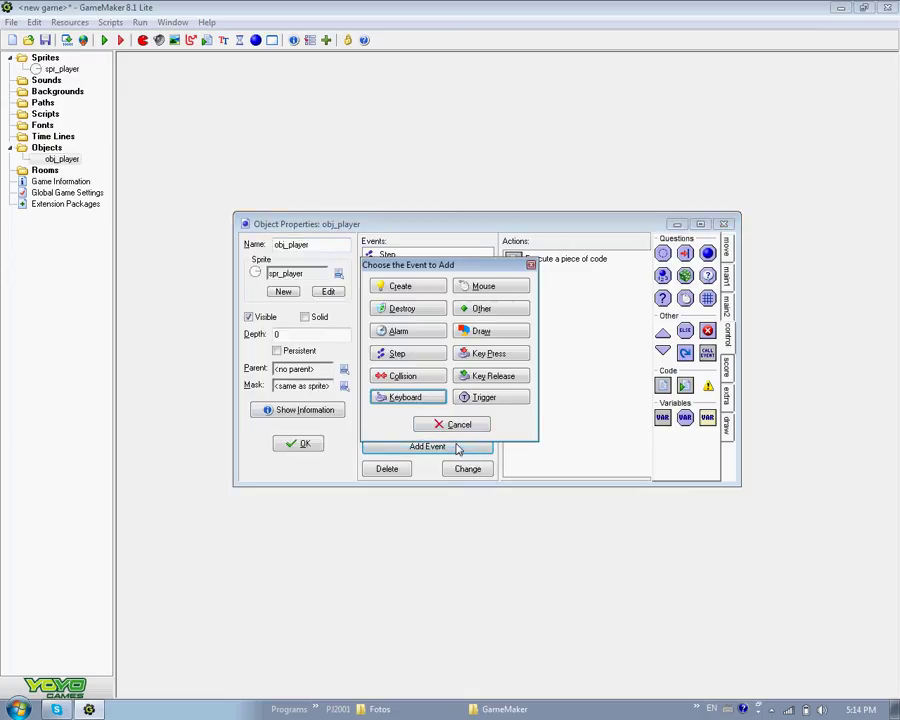
pyautogui.click(484, 376)
pyautogui.click(518, 386)
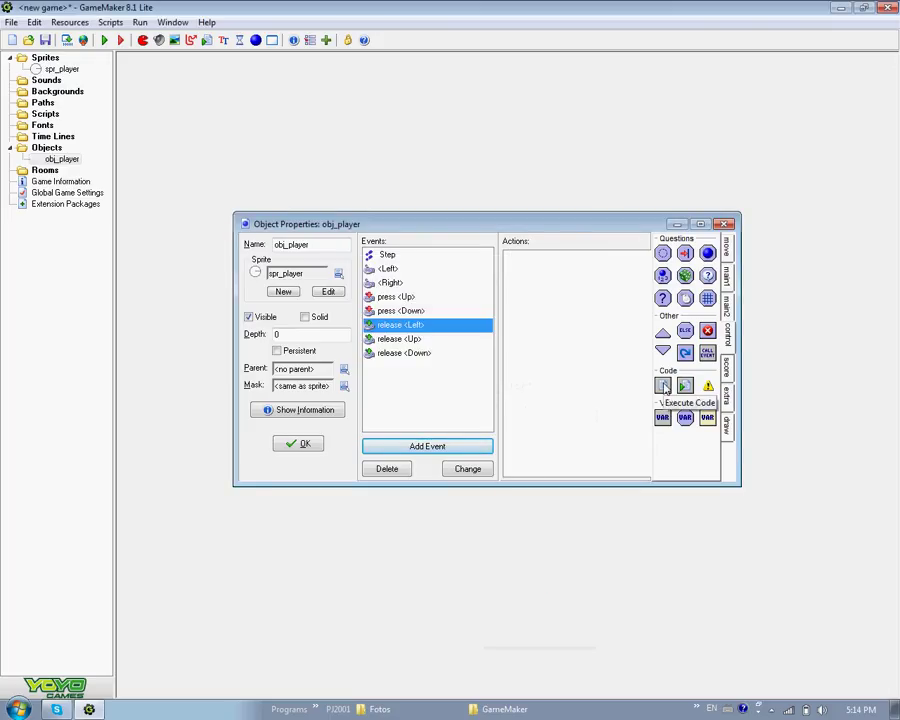
pyautogui.click(395, 472)
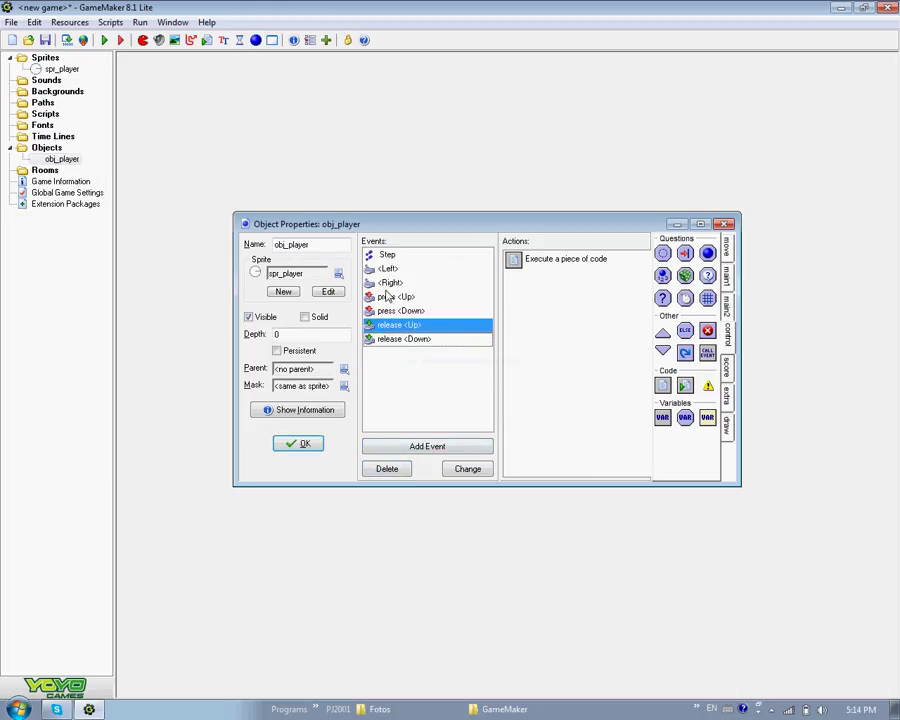
pyautogui.click(435, 259)
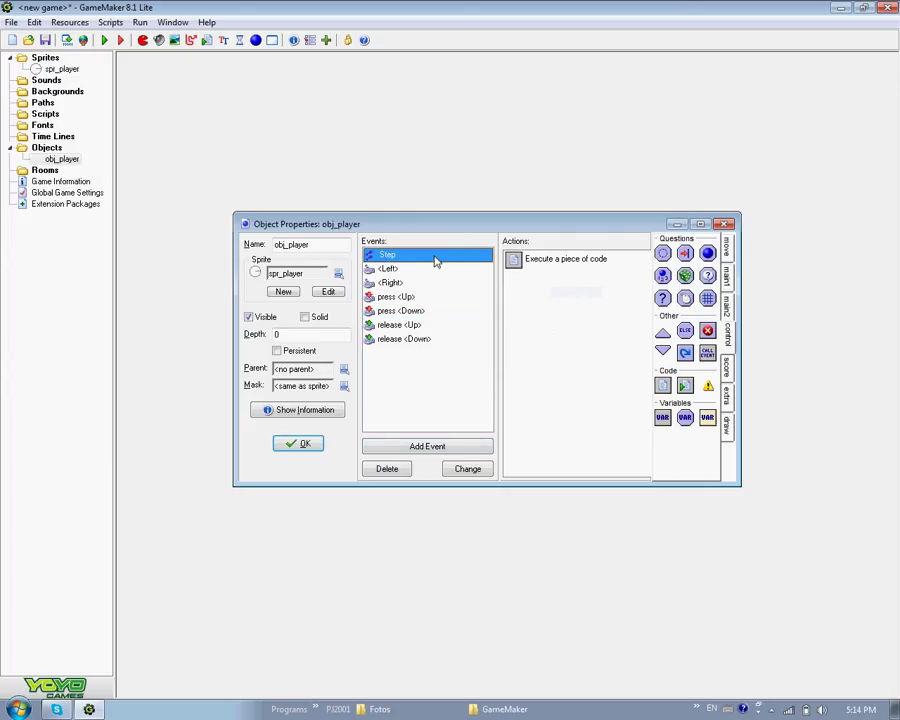
# Close obj_player, create a room containing it, and run the game to test.
pyautogui.click(310, 449)
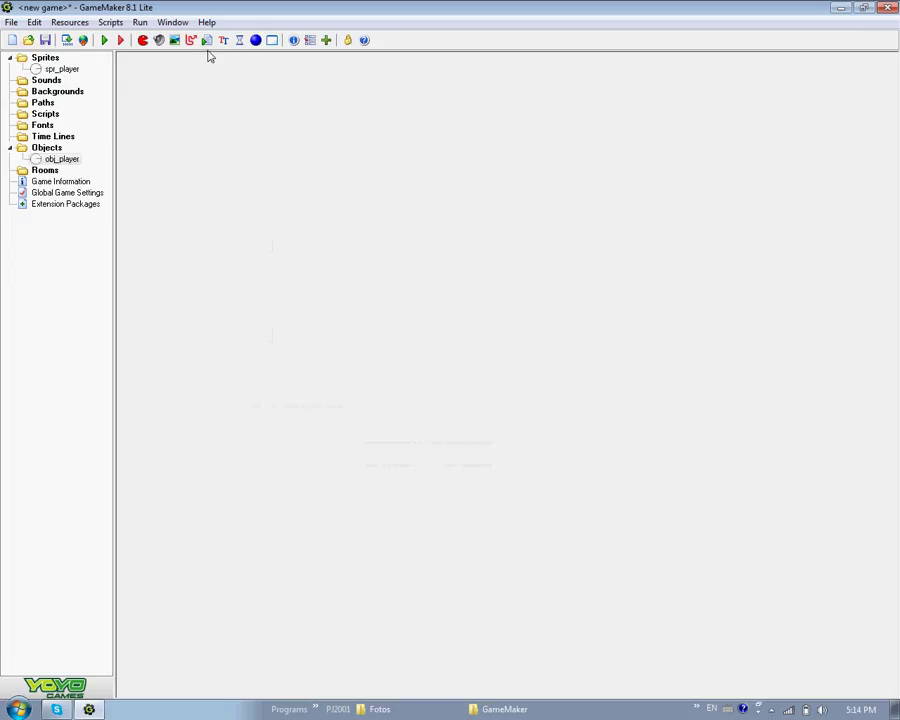
pyautogui.click(271, 40)
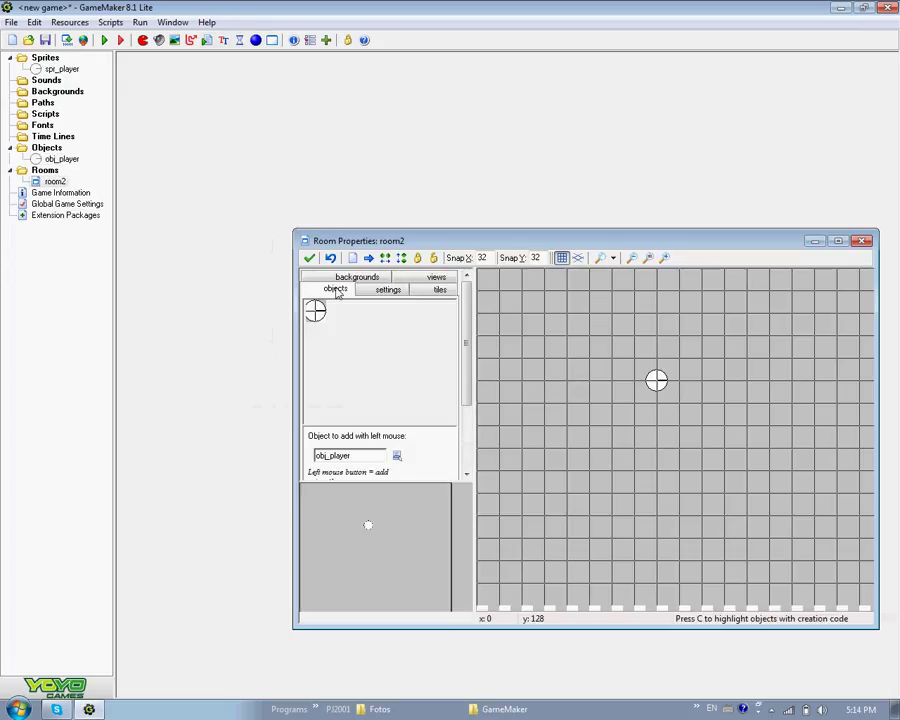
pyautogui.click(310, 261)
pyautogui.click(104, 40)
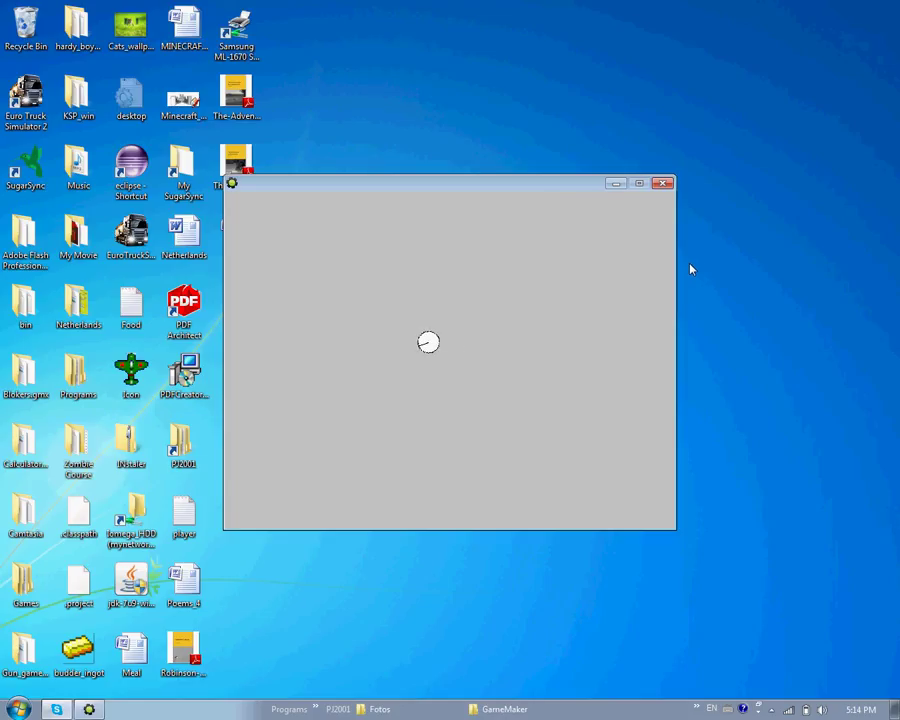
# Close the running test game with Escape and return to the GameMaker editor.
pyautogui.press('Escape')
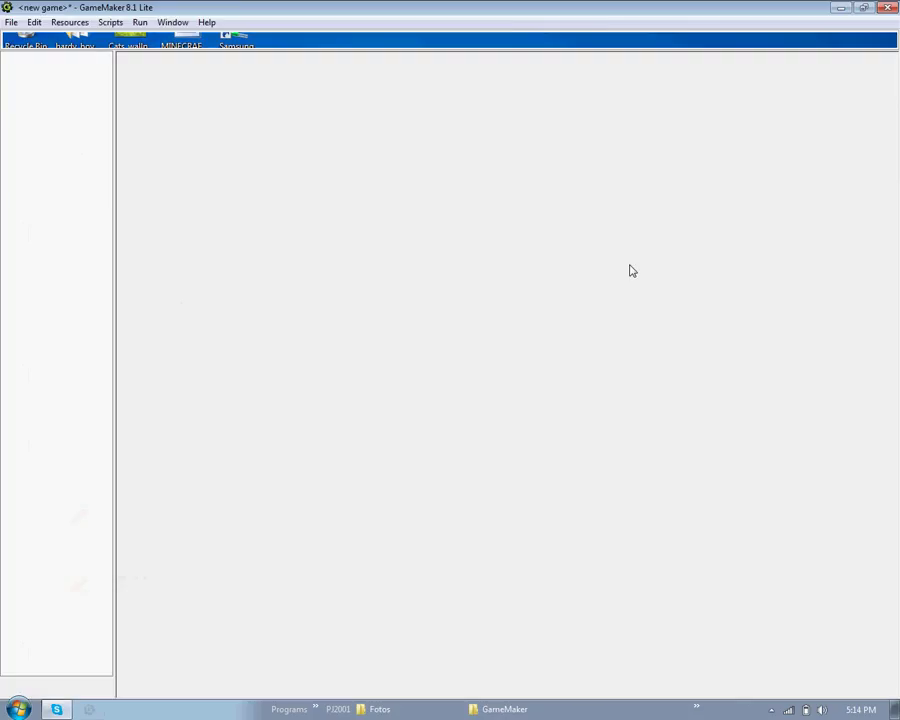